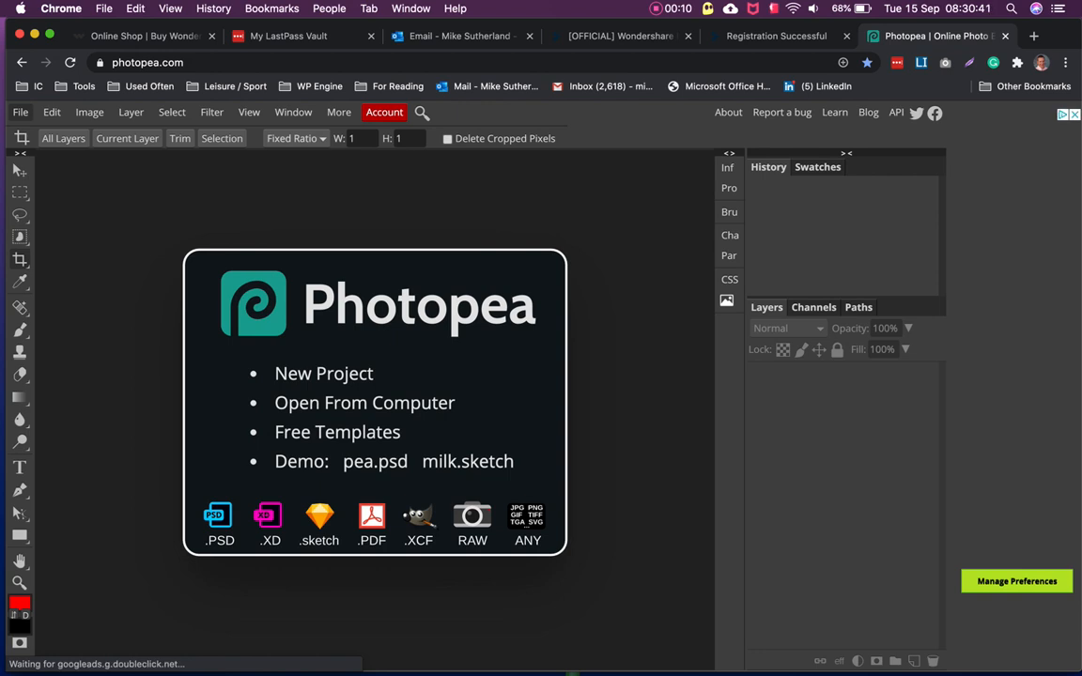
# Step: Open the image AdobeStock_278525917.jpeg from the computer
pyautogui.click(21, 113)
pyautogui.click(45, 157)
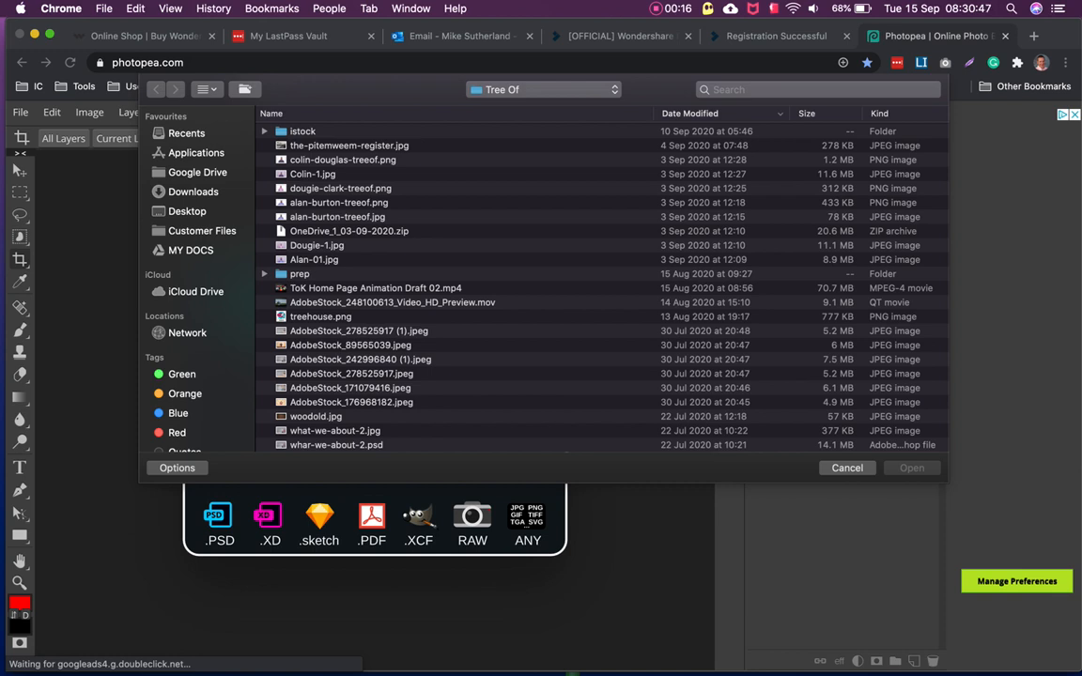
pyautogui.click(352, 374)
pyautogui.click(912, 468)
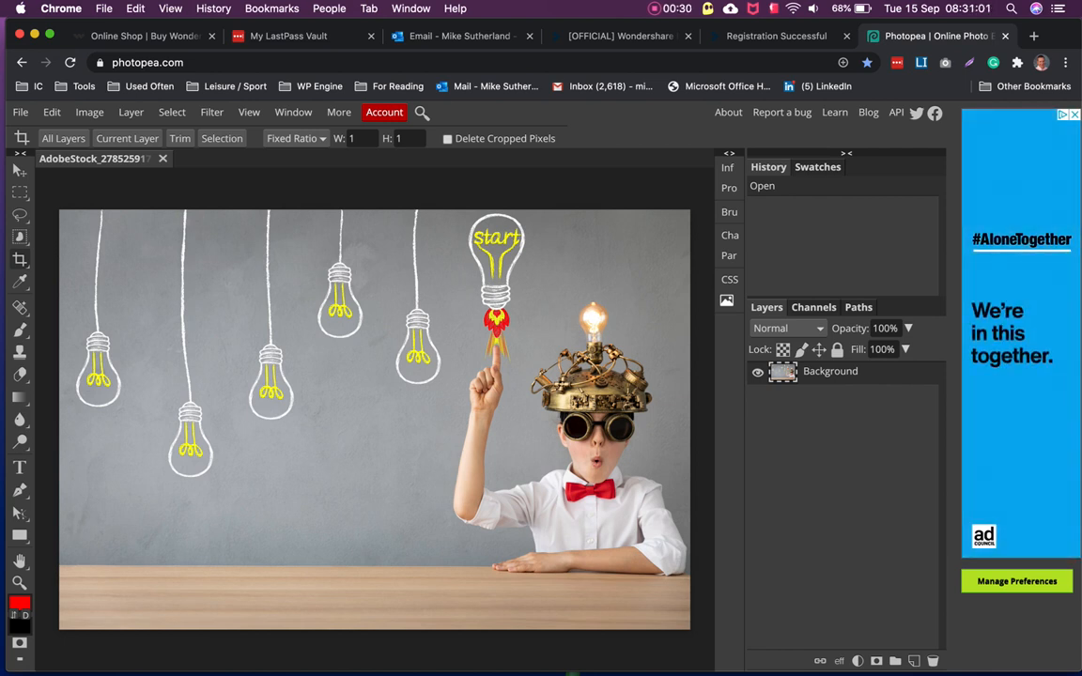
# Step: Crop the whole image with the Crop Tool at a fixed ratio of 1:1
pyautogui.rightClick(19, 261)
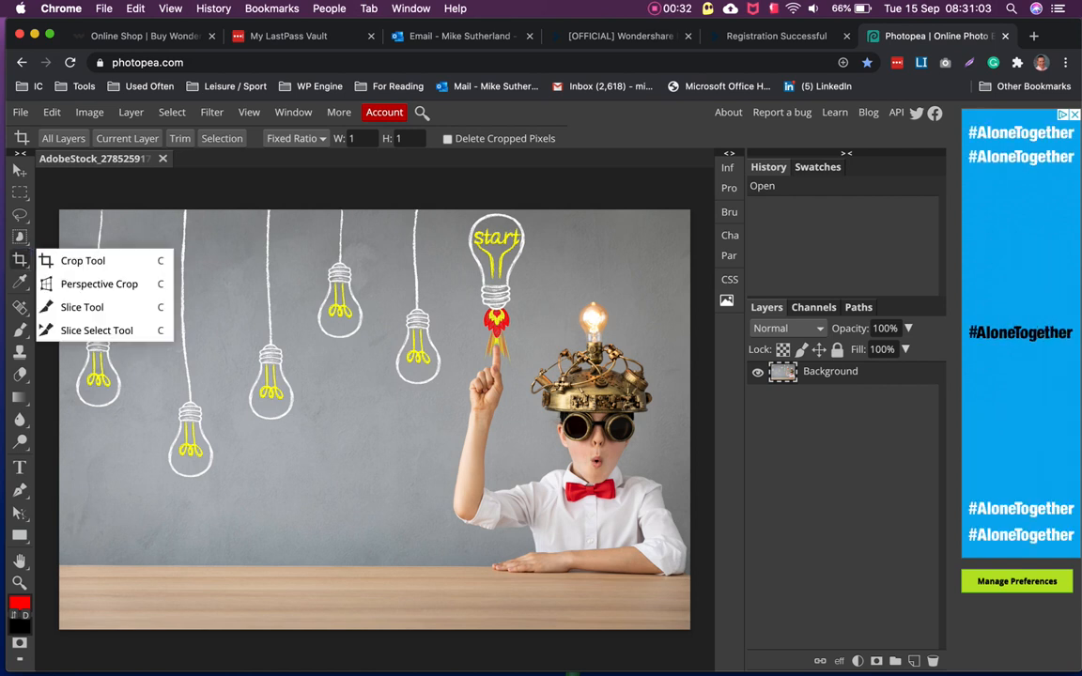
pyautogui.click(83, 261)
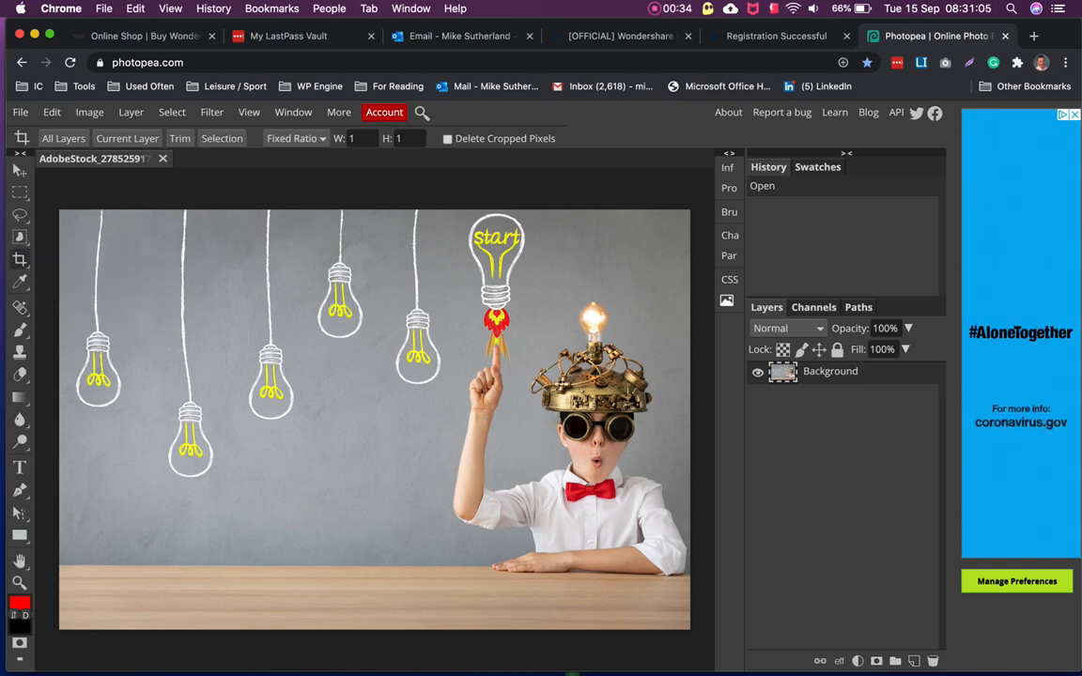
pyautogui.click(294, 138)
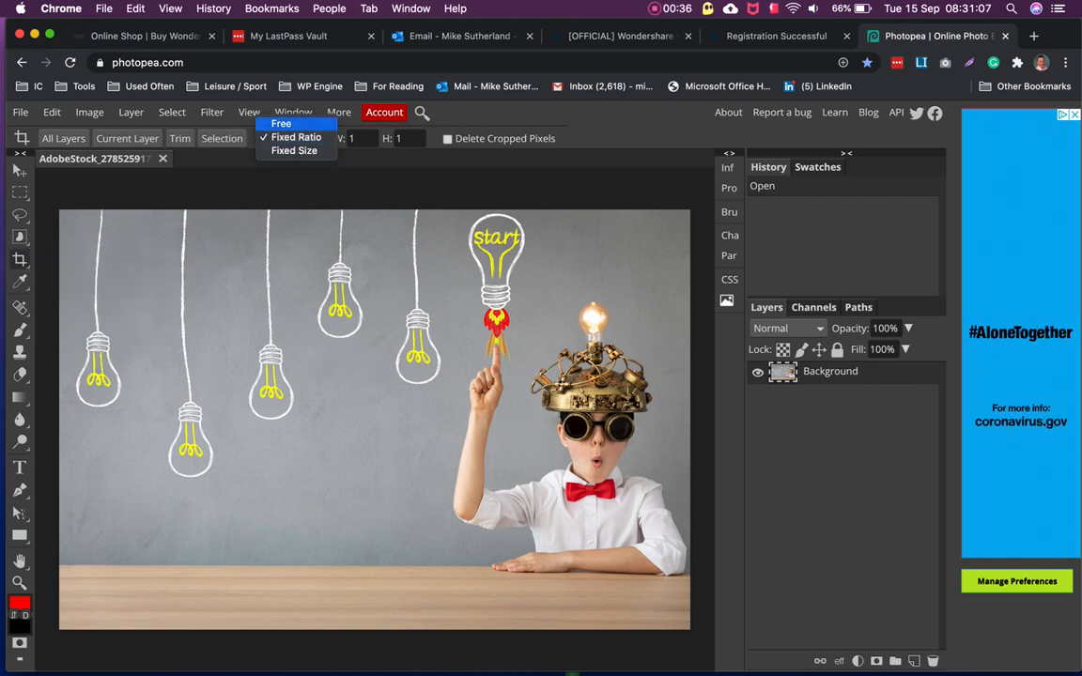
pyautogui.click(281, 123)
pyautogui.click(294, 138)
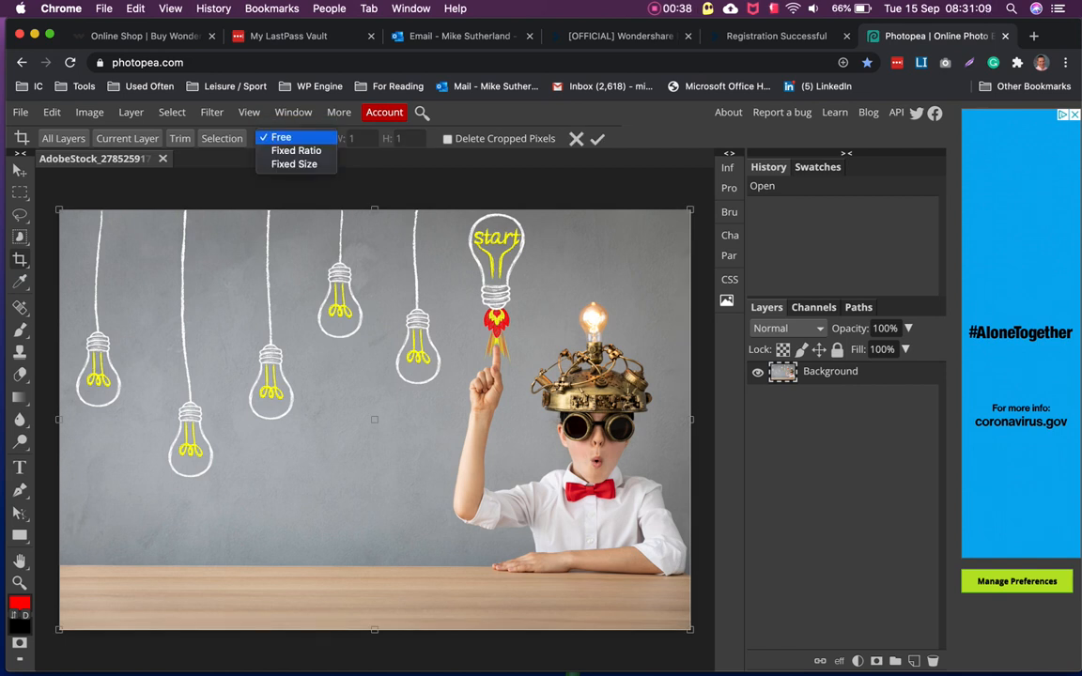
pyautogui.click(287, 152)
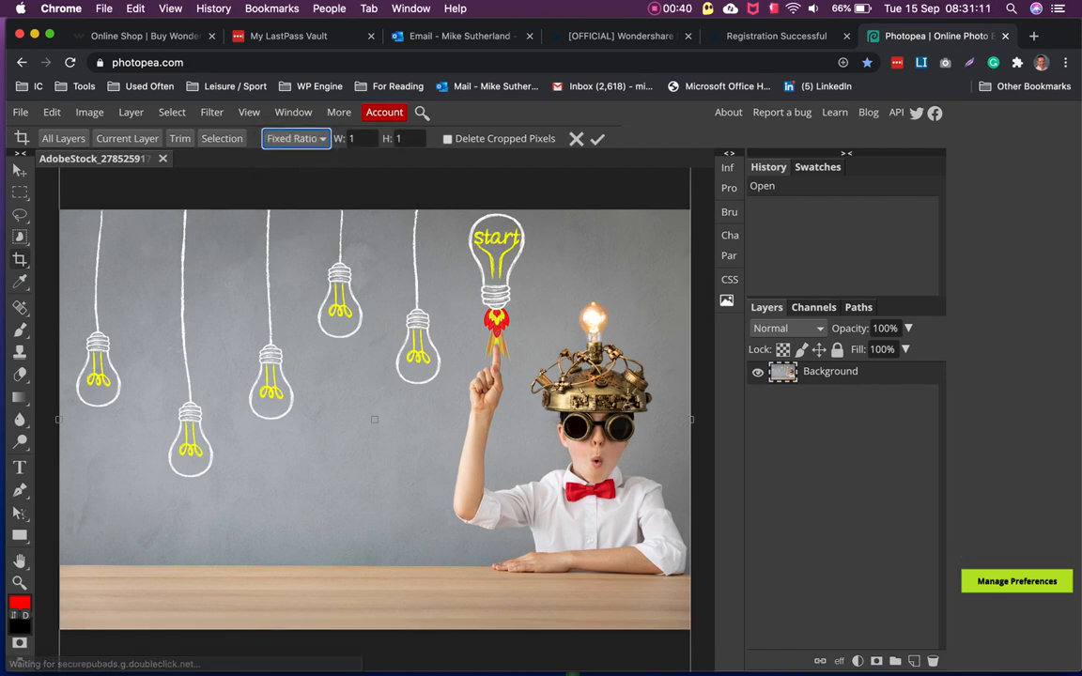
pyautogui.click(359, 138)
pyautogui.doubleClick(355, 138)
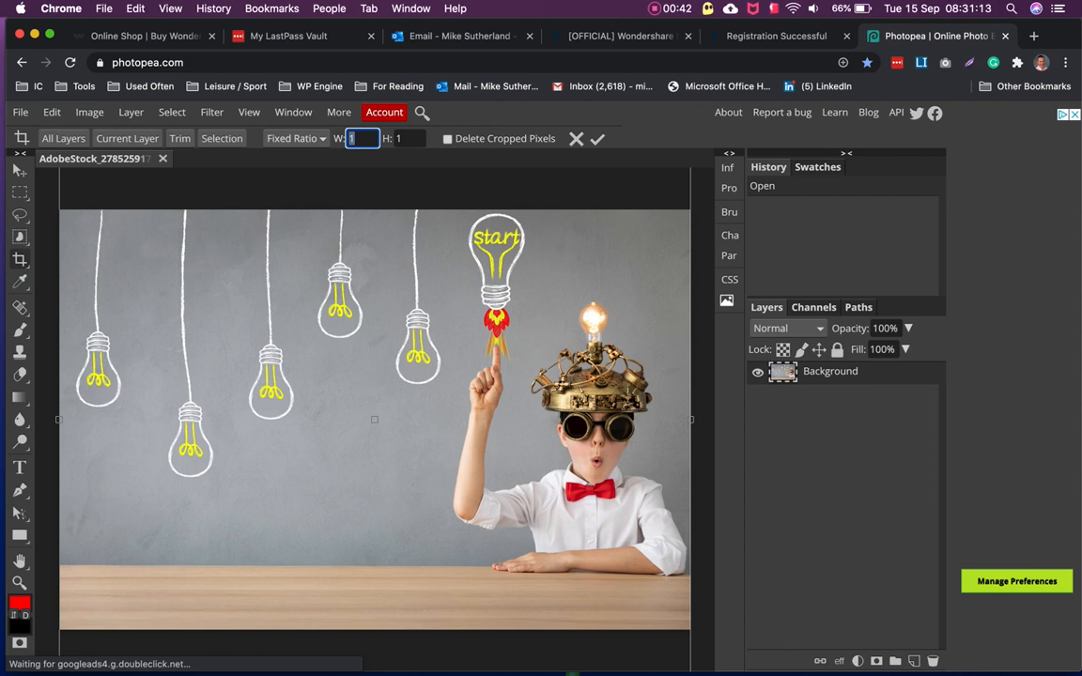
pyautogui.press('Tab')
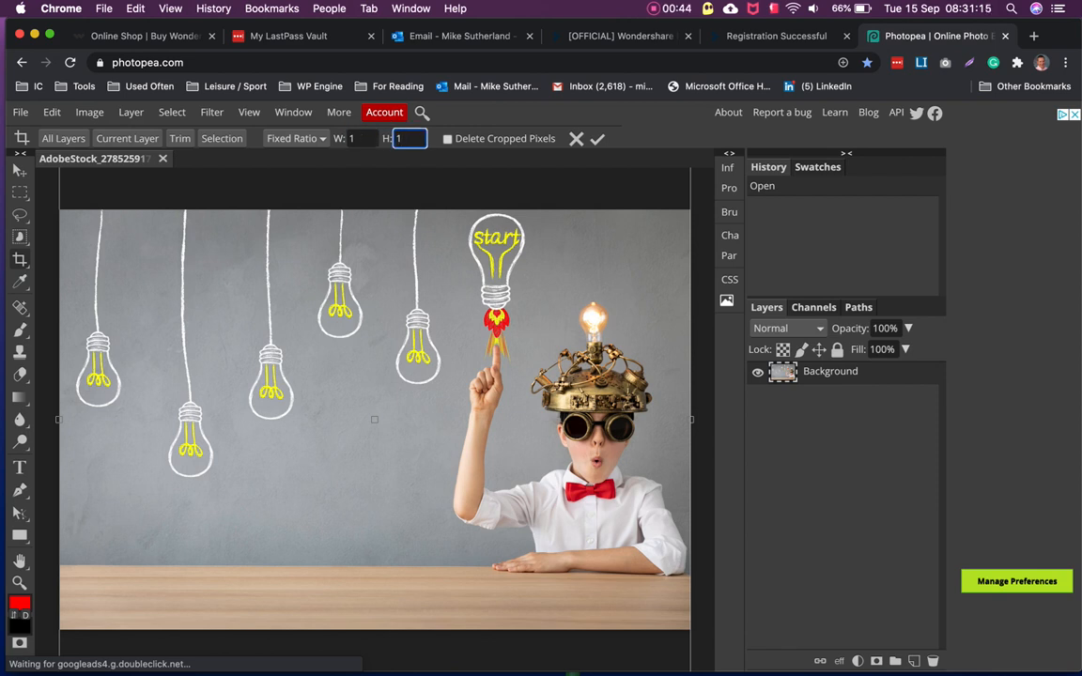
pyautogui.click(597, 139)
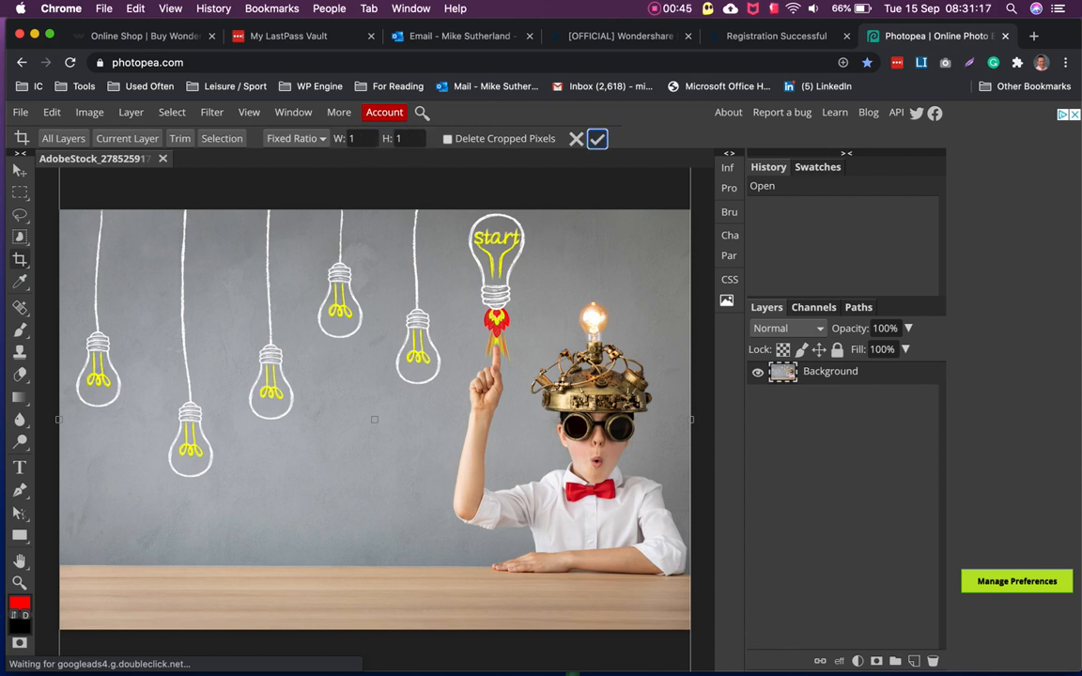
pyautogui.press('Return')
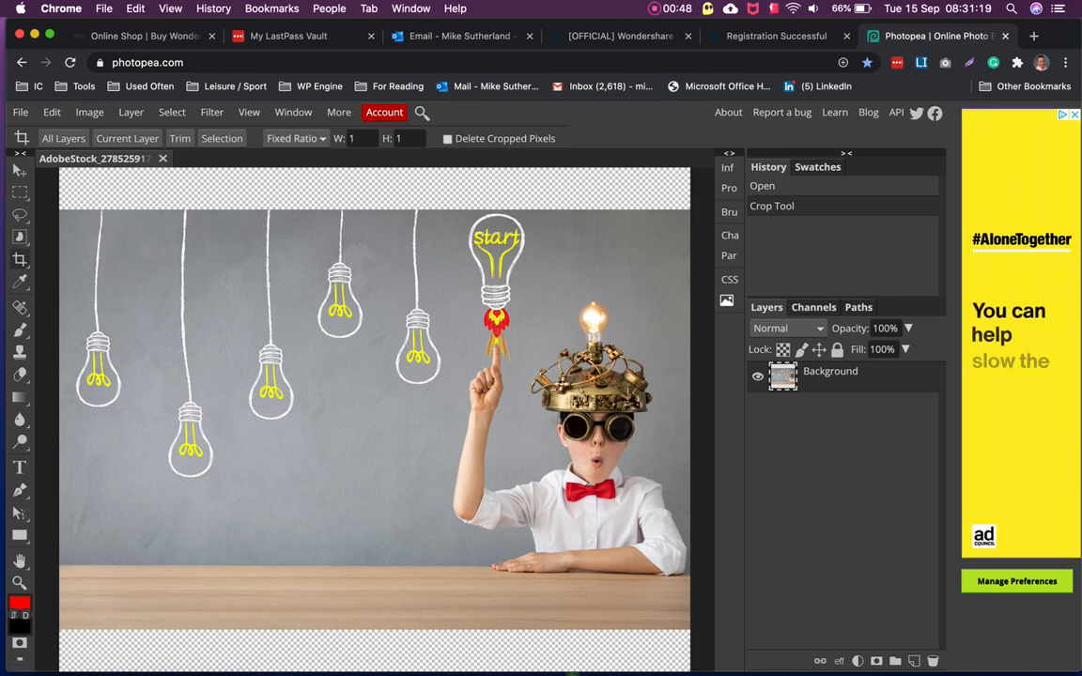
# Step: Undo the 1:1 crop of the whole image
pyautogui.press('super+minus')
pyautogui.press('super+minus')
pyautogui.press('super+minus')
pyautogui.press('super+plus')
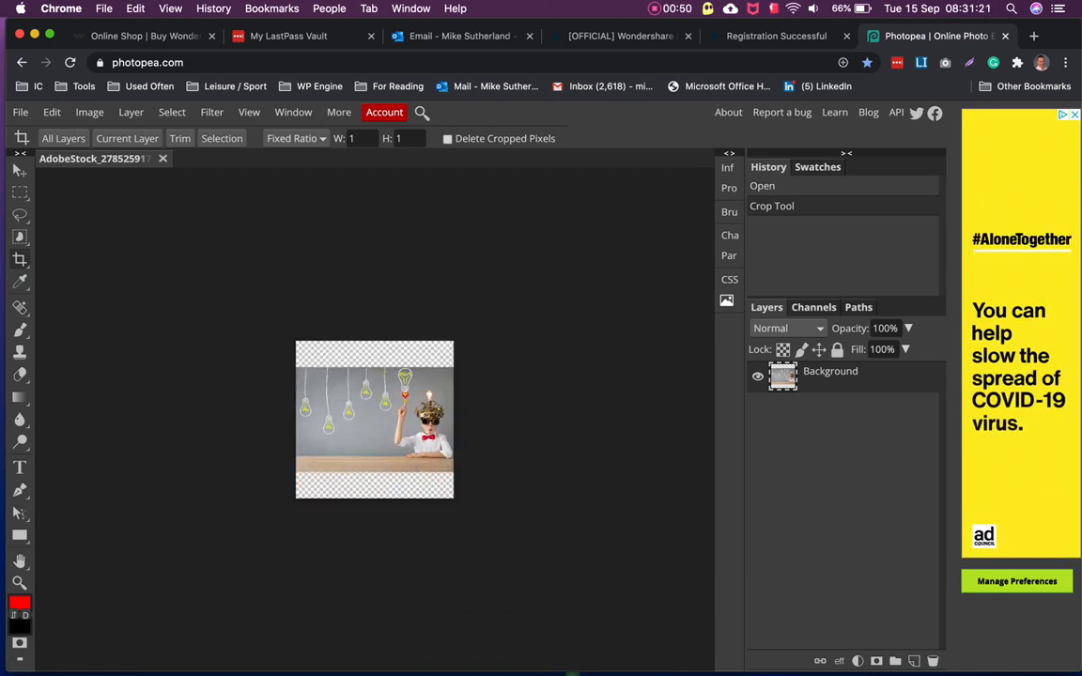
pyautogui.press('super+plus')
pyautogui.press('super+plus')
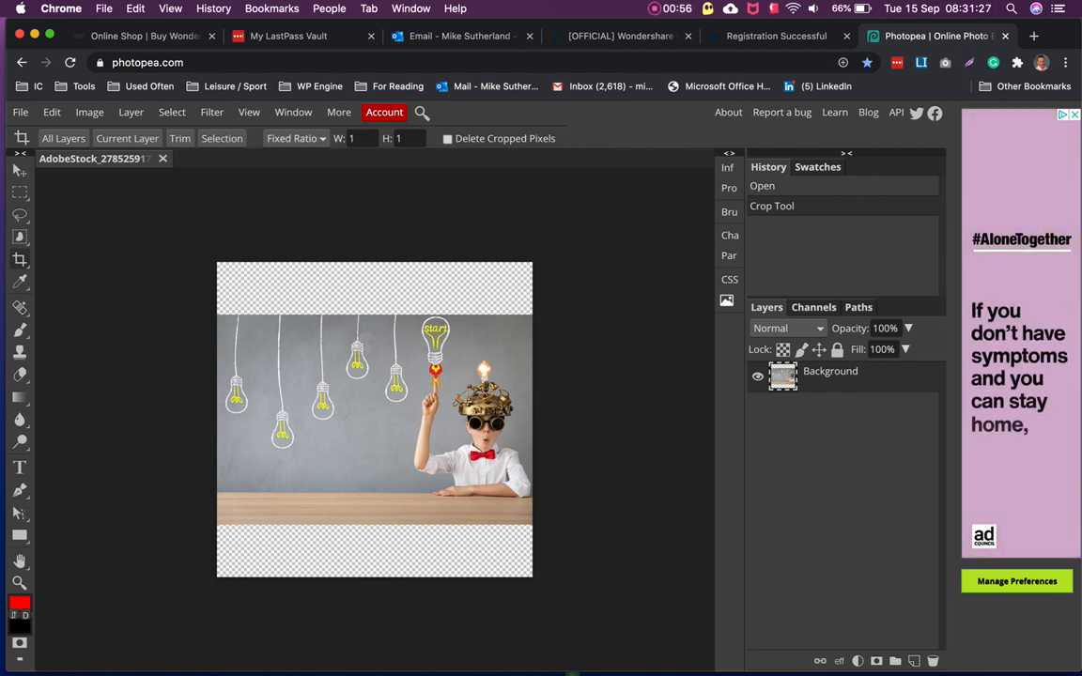
pyautogui.press('super+z')
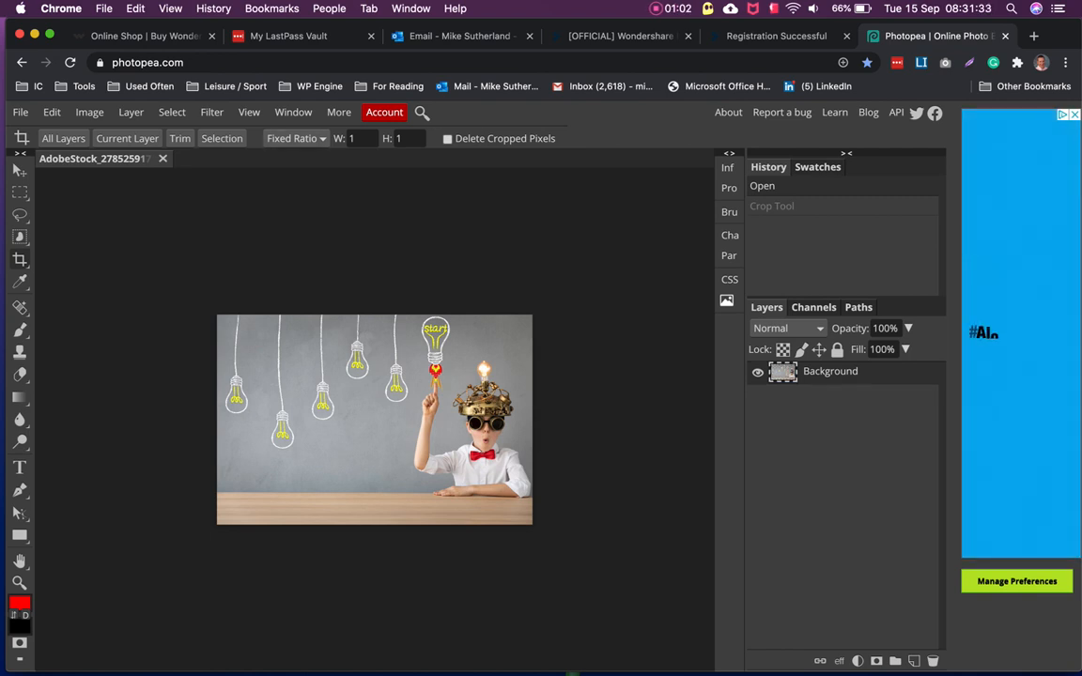
# Step: Crop a square area around the boy and the "start" bulb at the 1:1 ratio, and undo that crop
pyautogui.moveTo(293, 325); pyautogui.dragTo(495, 470)
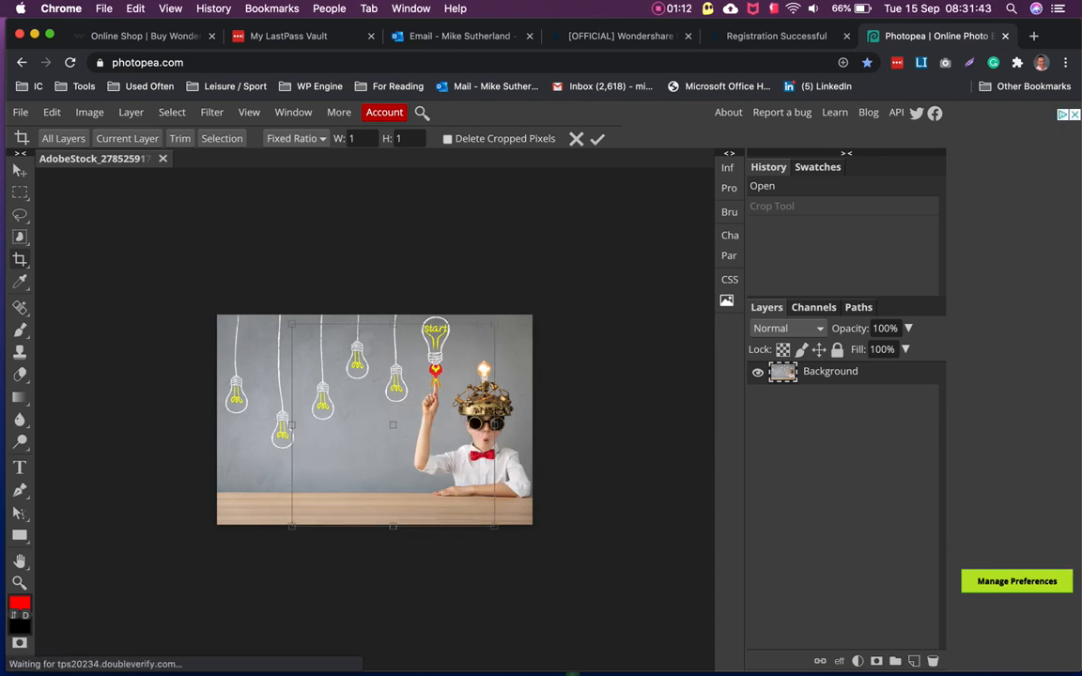
pyautogui.moveTo(407, 435); pyautogui.dragTo(444, 426)
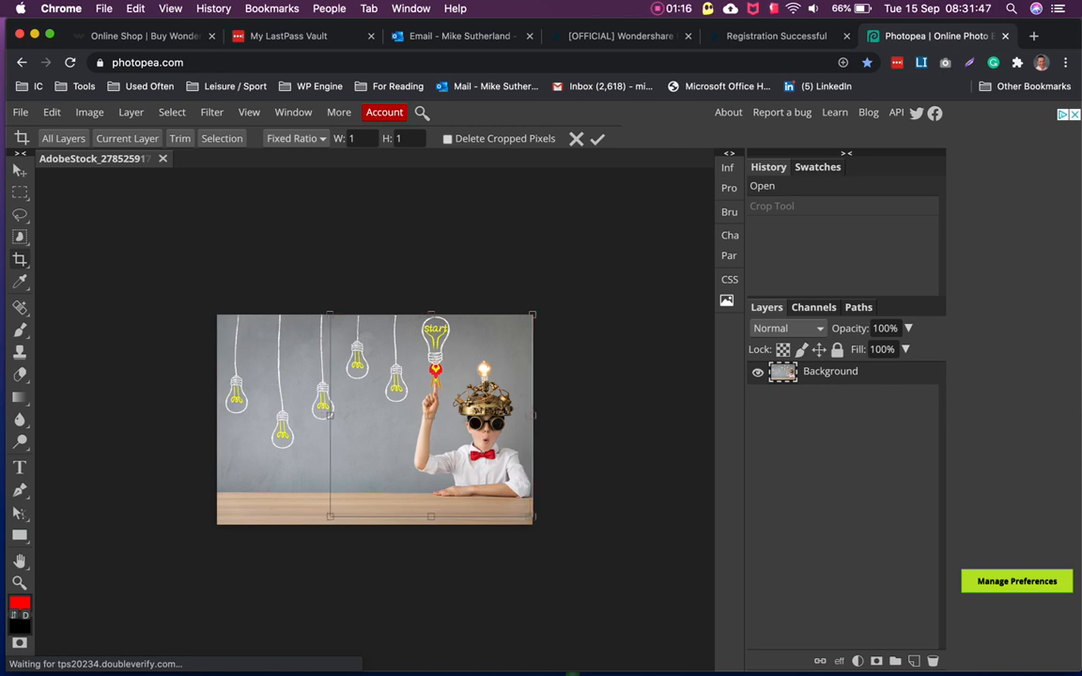
pyautogui.click(597, 138)
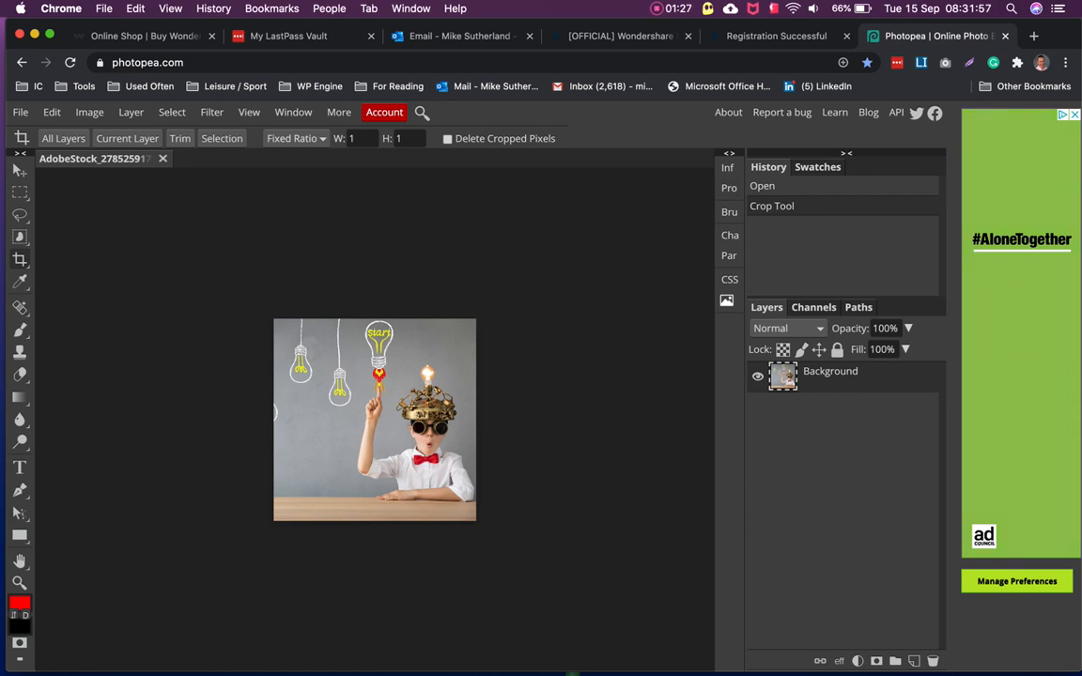
pyautogui.press('super+z')
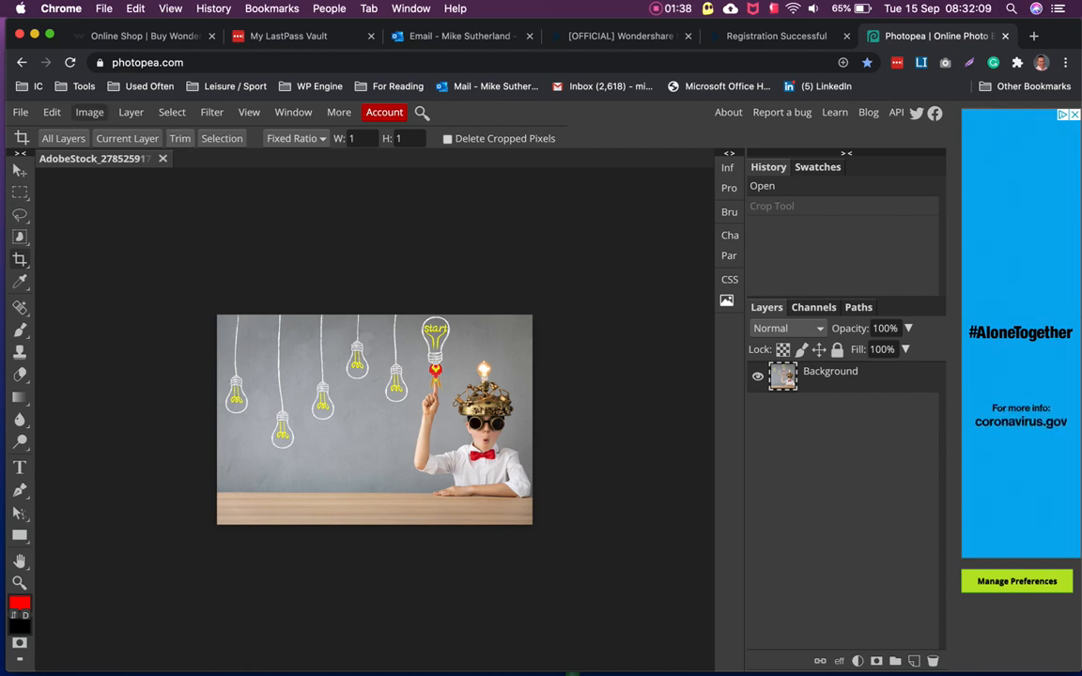
# Step: Check the canvas dimensions in the Canvas Size settings
pyautogui.click(89, 112)
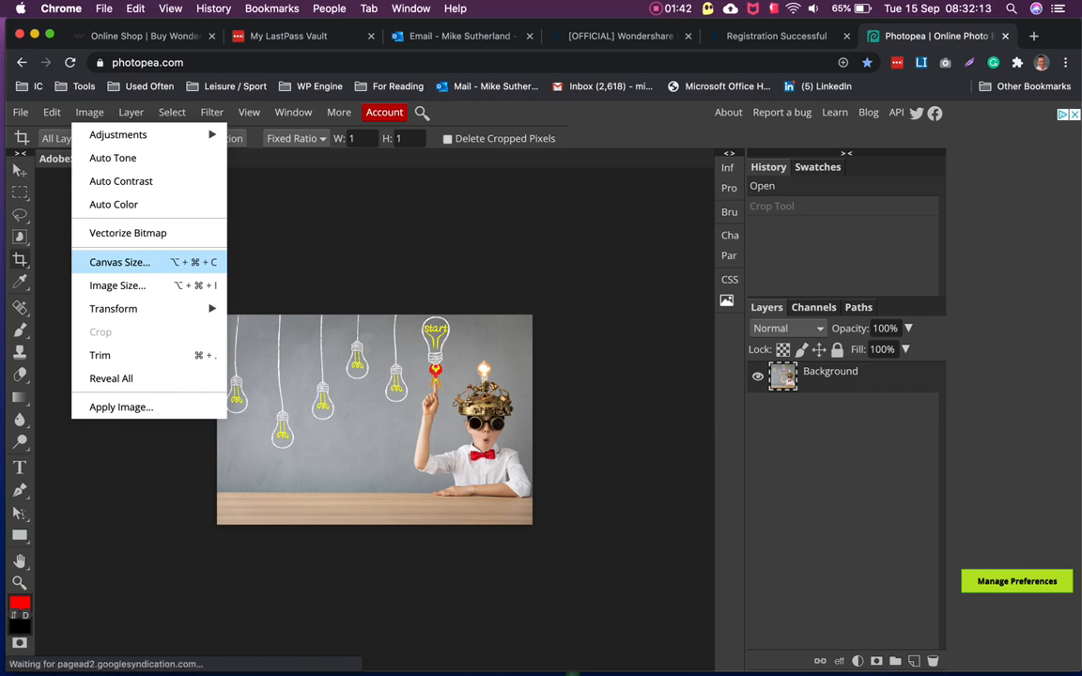
pyautogui.click(119, 262)
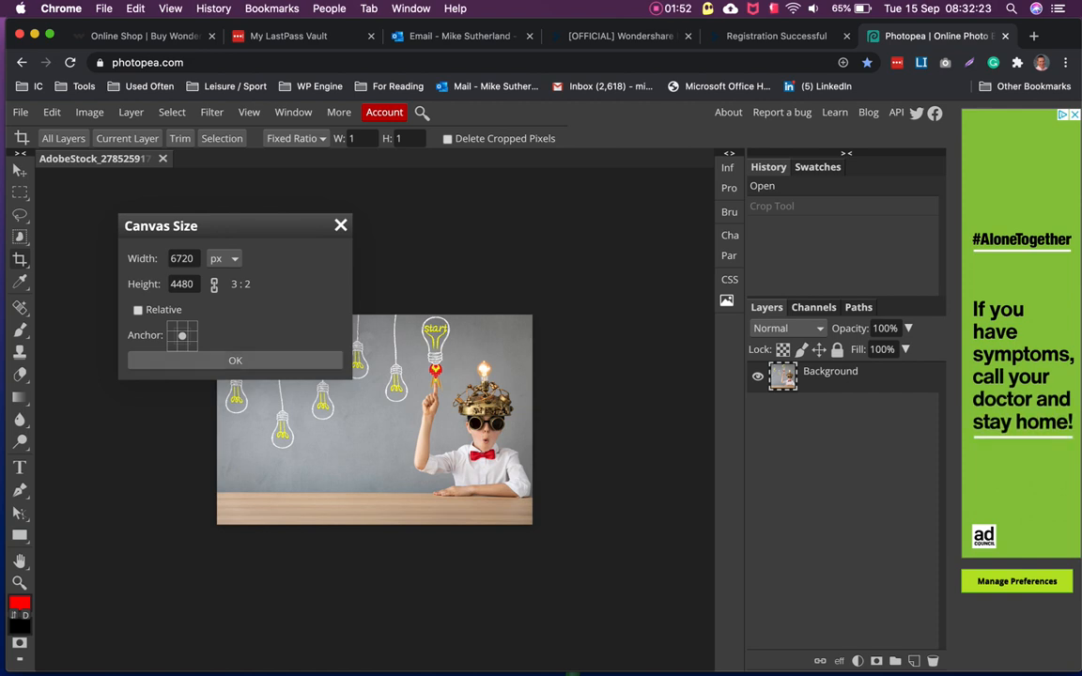
pyautogui.press('Escape')
# Step: Resize the image to a width of 800 px with its proportions linked
pyautogui.click(89, 112)
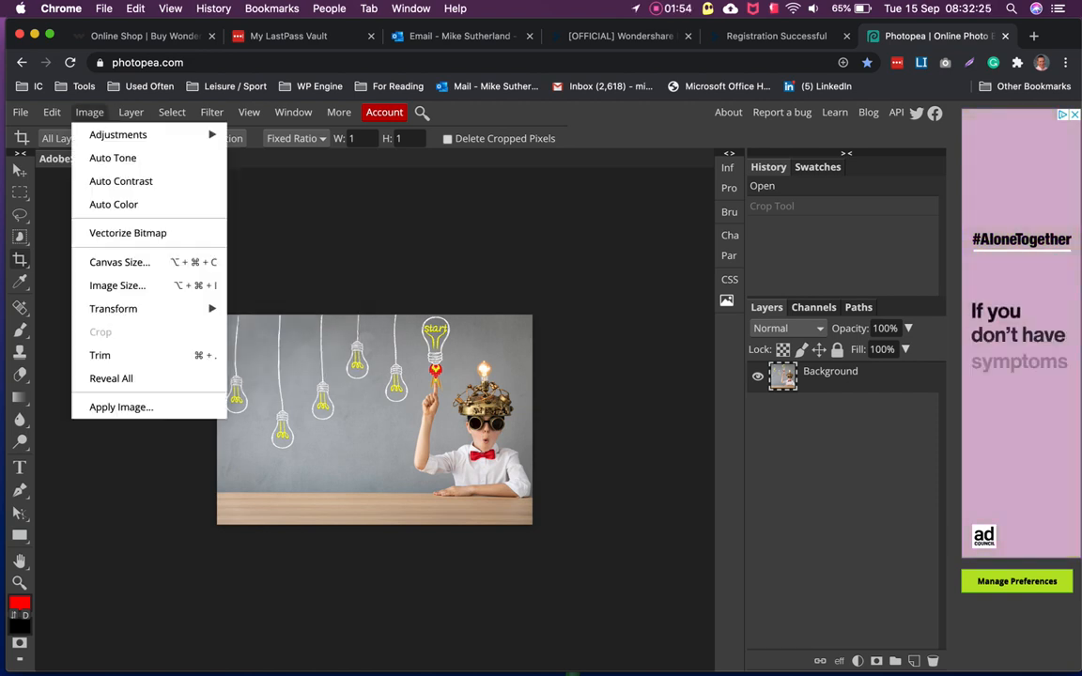
pyautogui.click(117, 286)
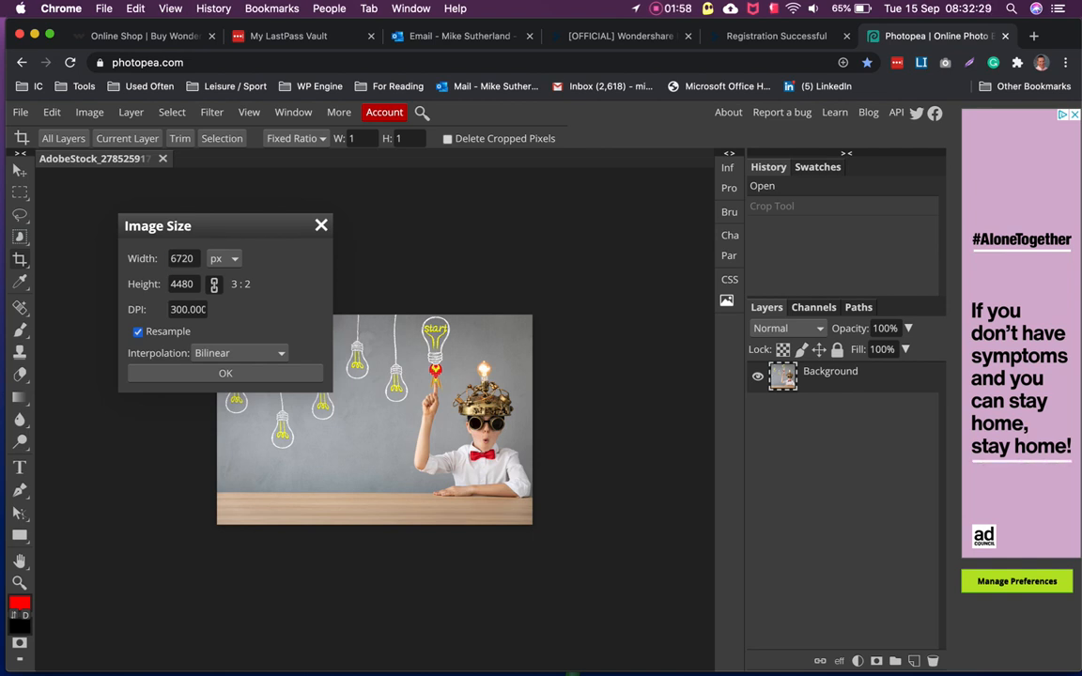
pyautogui.doubleClick(182, 258)
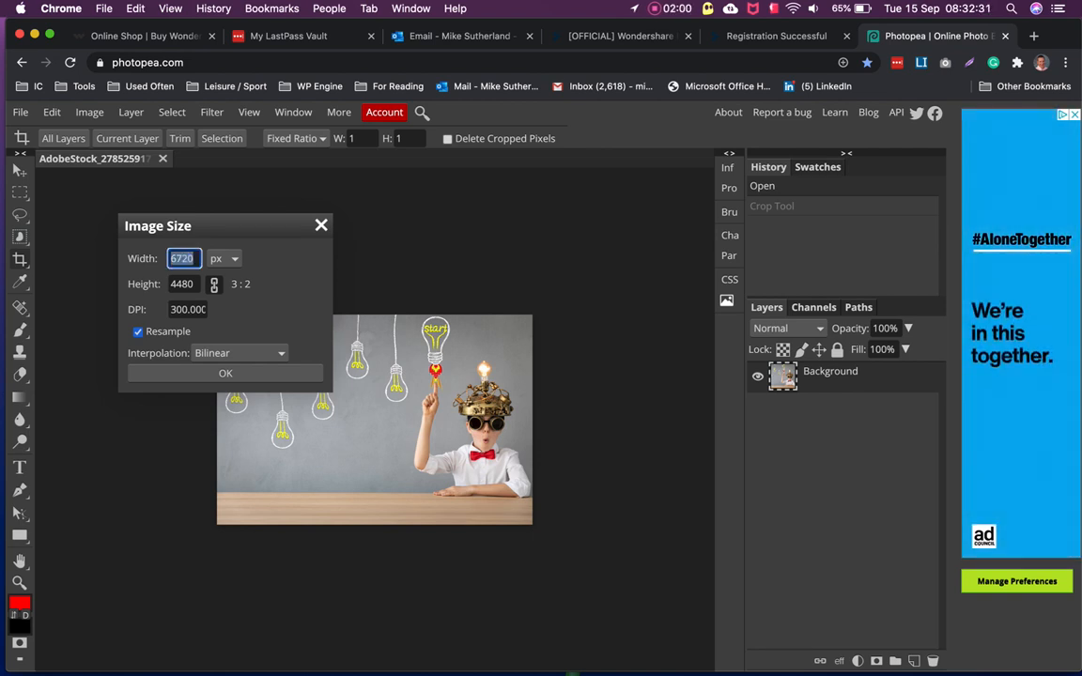
pyautogui.write('800')
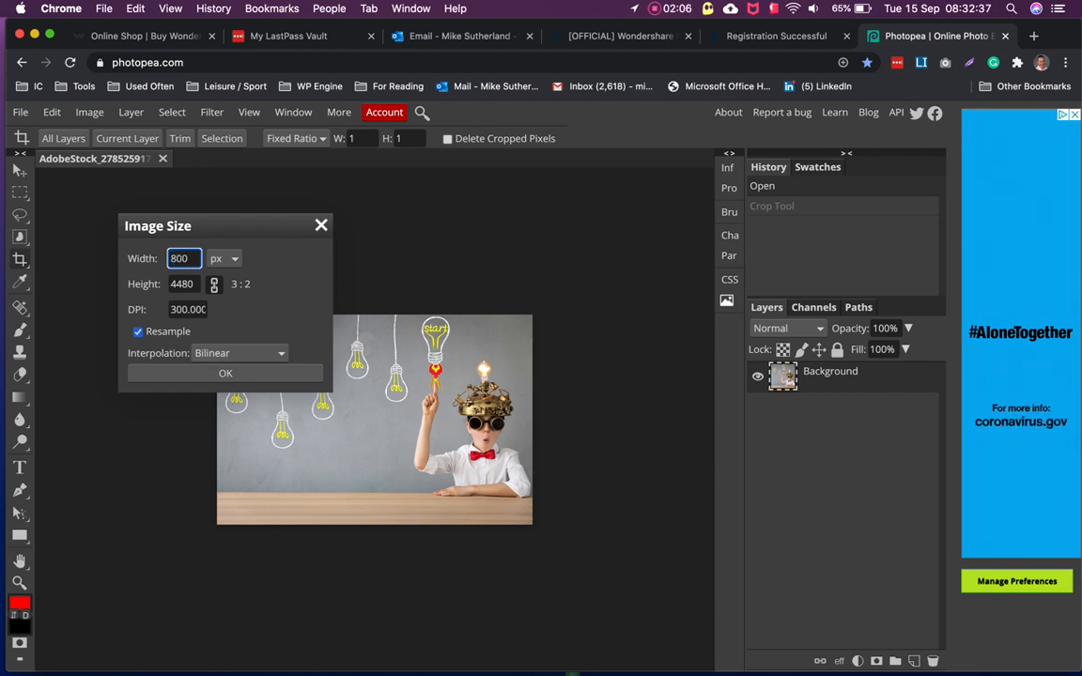
pyautogui.press('Return')
pyautogui.press('Return')
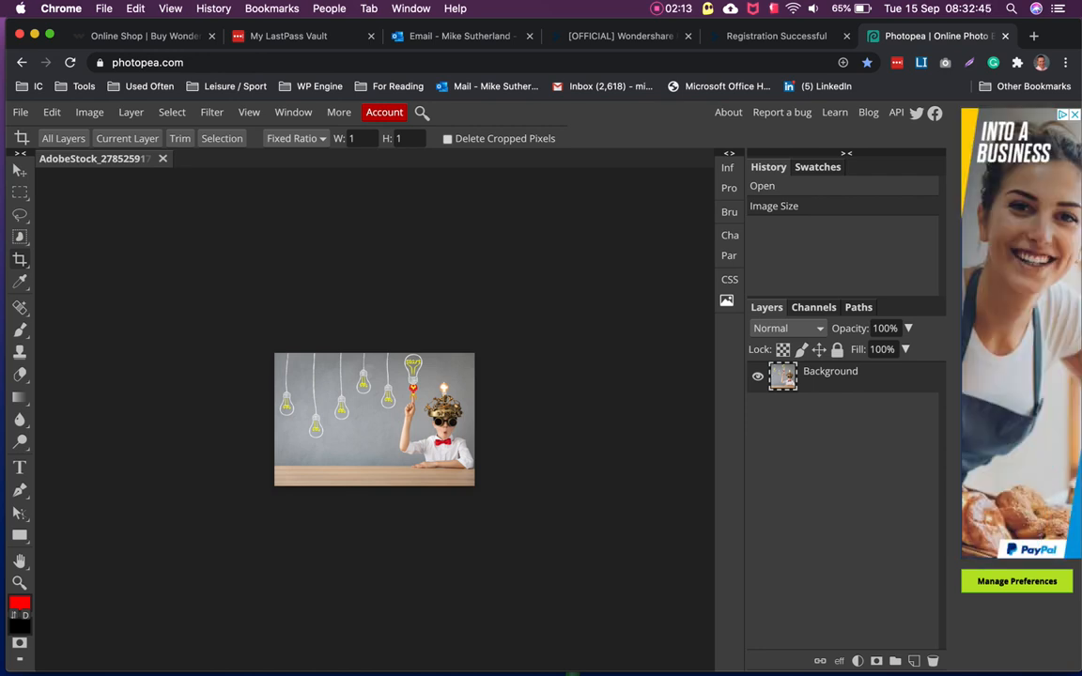
# Step: Set the canvas height to 800 px
pyautogui.click(89, 112)
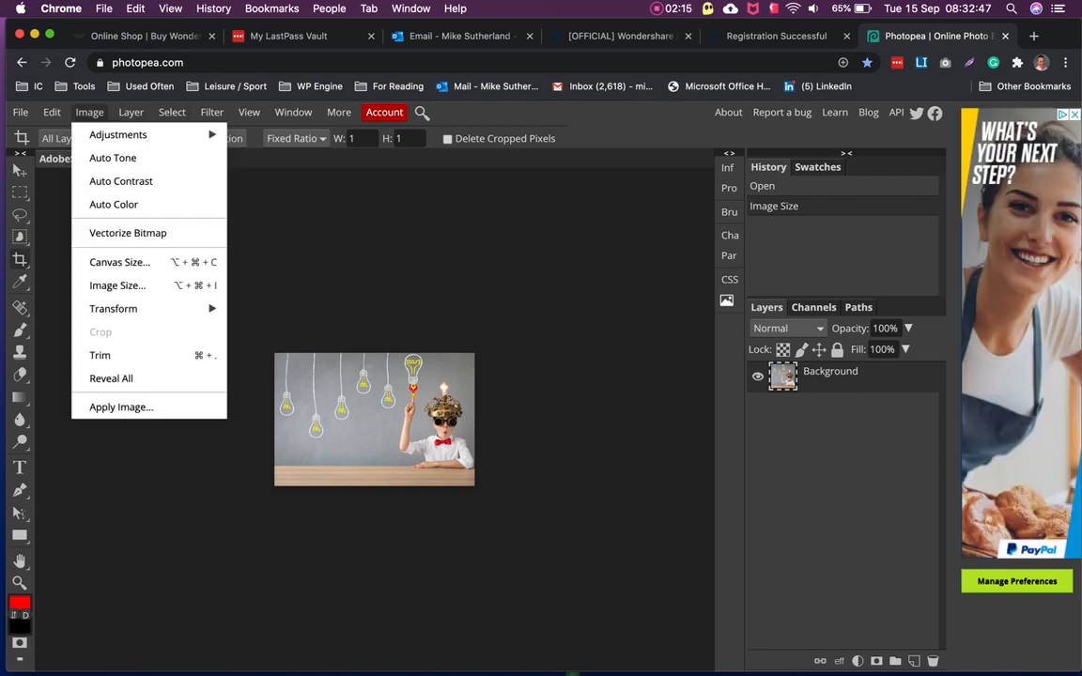
pyautogui.click(119, 262)
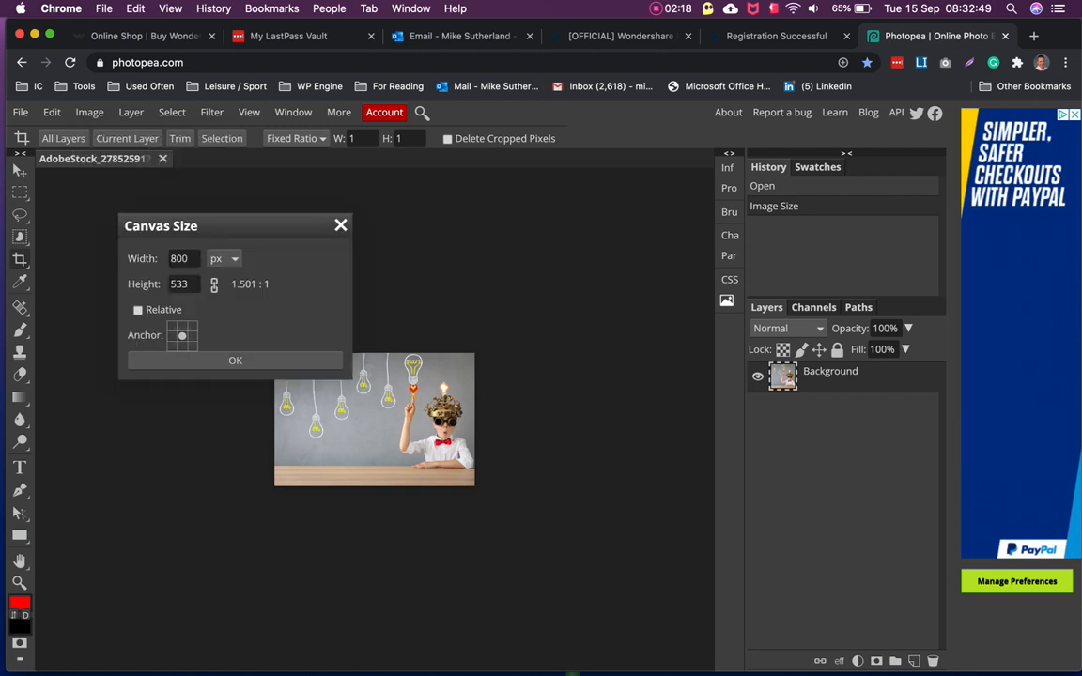
pyautogui.click(189, 285)
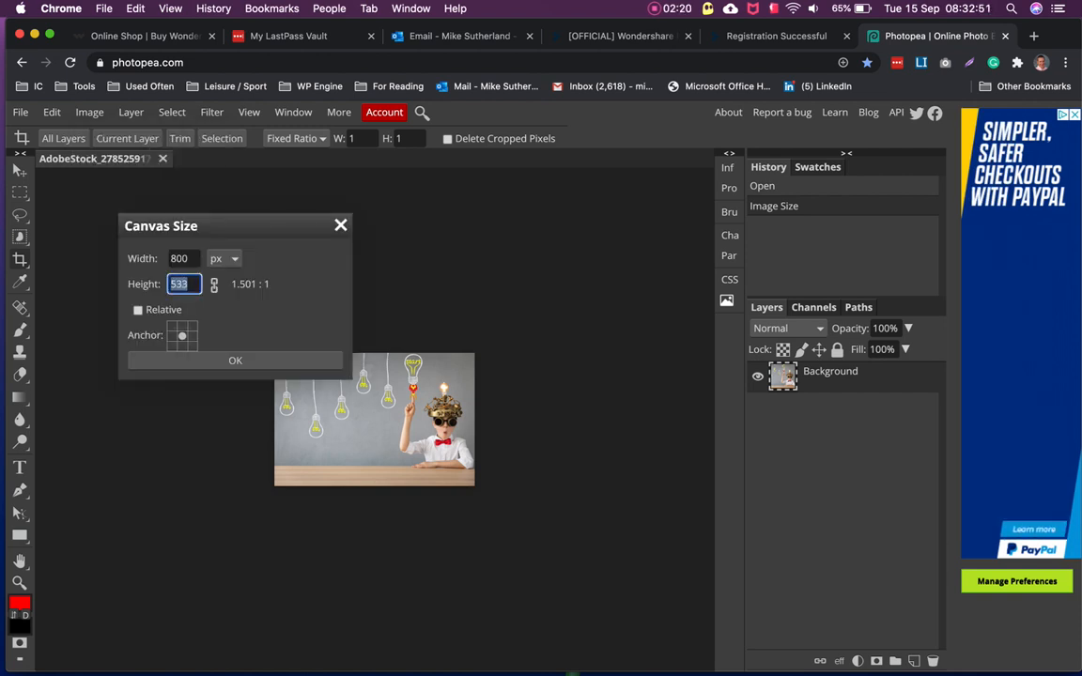
pyautogui.write('800')
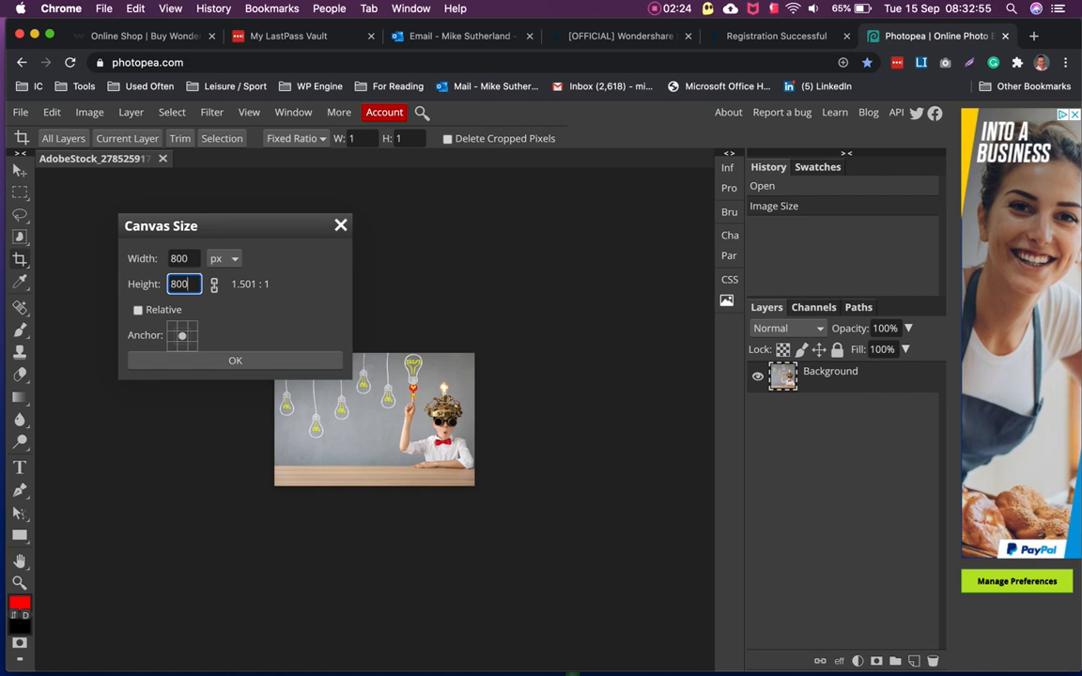
pyautogui.press('Tab')
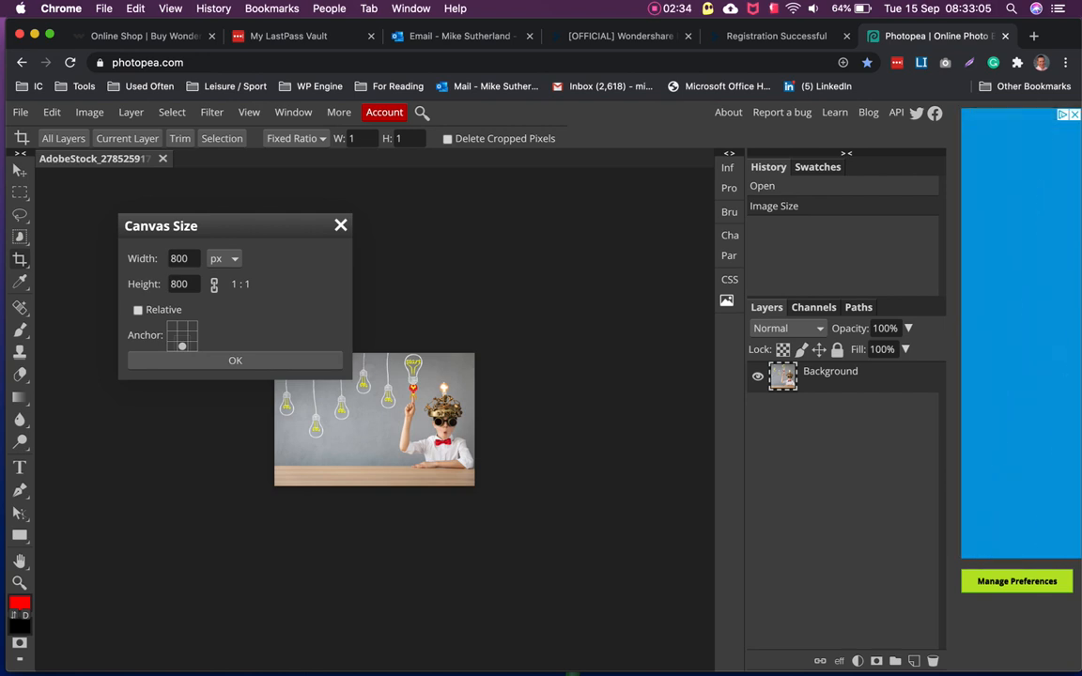
pyautogui.press('Return')
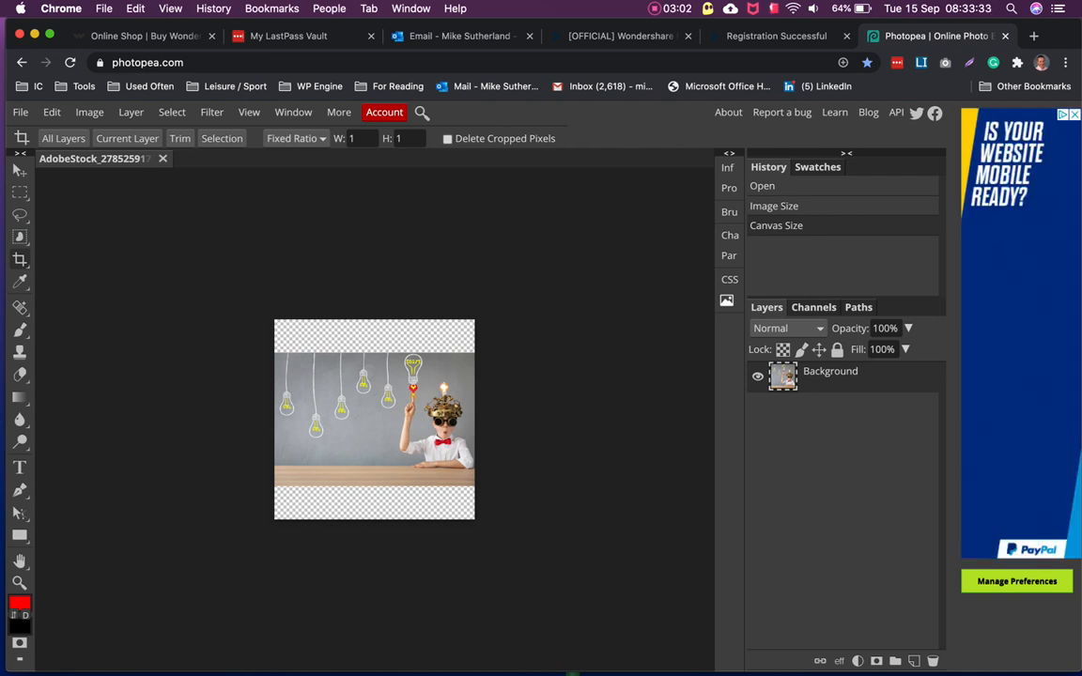
# Step: Revert the image to its originally opened state, discarding the image and canvas size changes
pyautogui.click(763, 186)
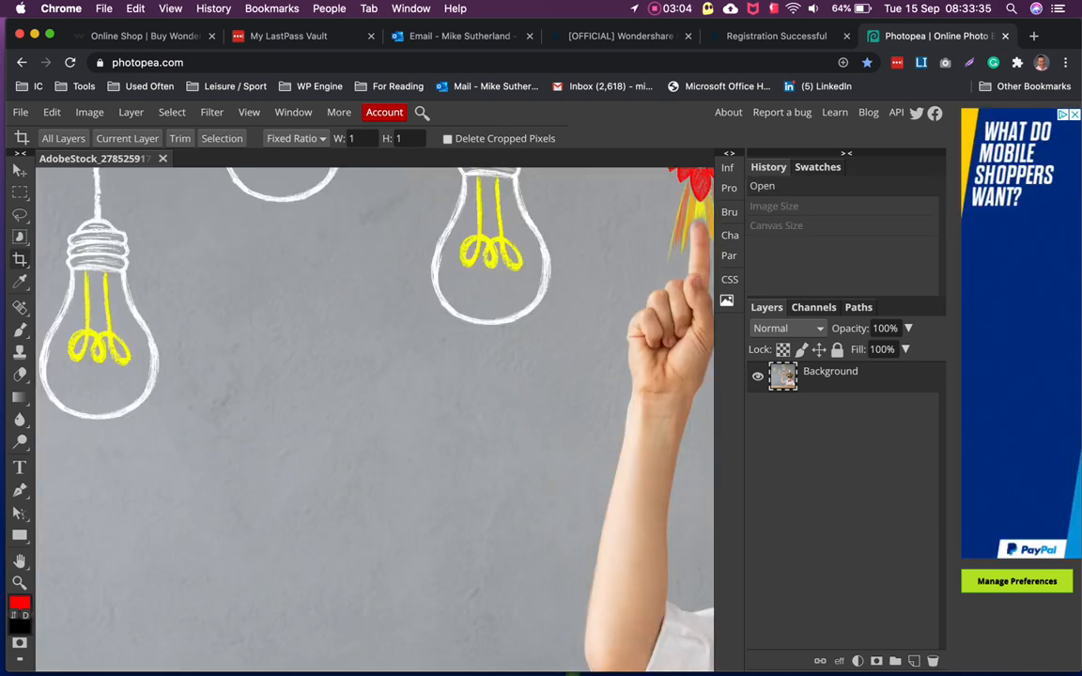
pyautogui.scroll(-5, 375, 420)
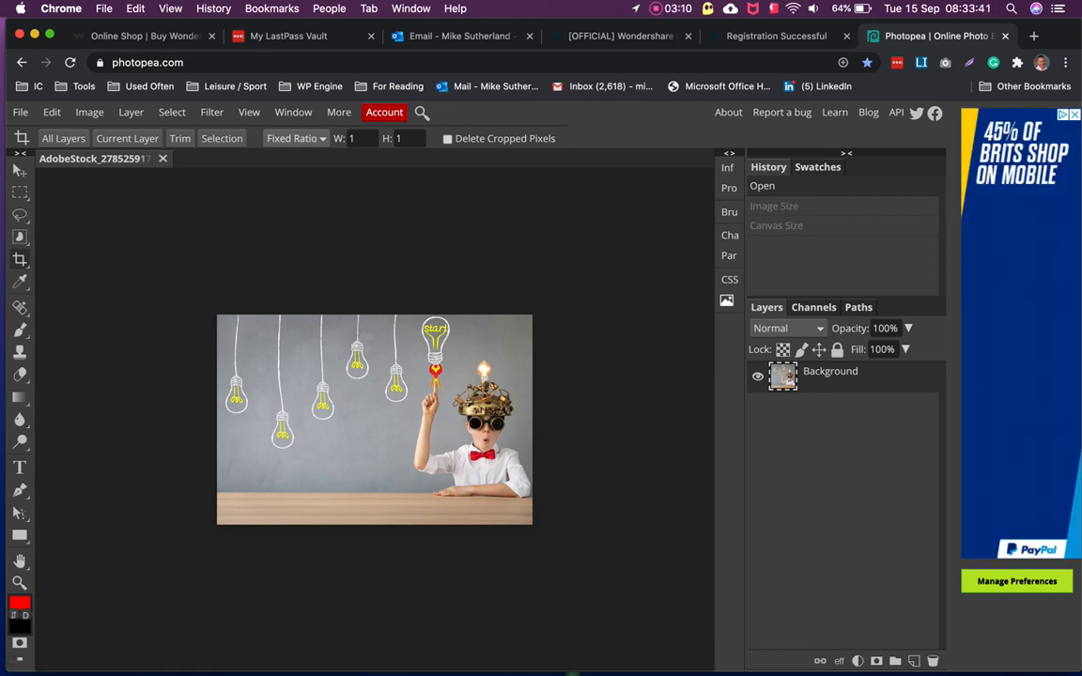
# Step: Crop the photo to a fixed ratio of 6:4, keeping the crop frame across the whole image
pyautogui.click(297, 138)
pyautogui.click(297, 138)
pyautogui.click(362, 138)
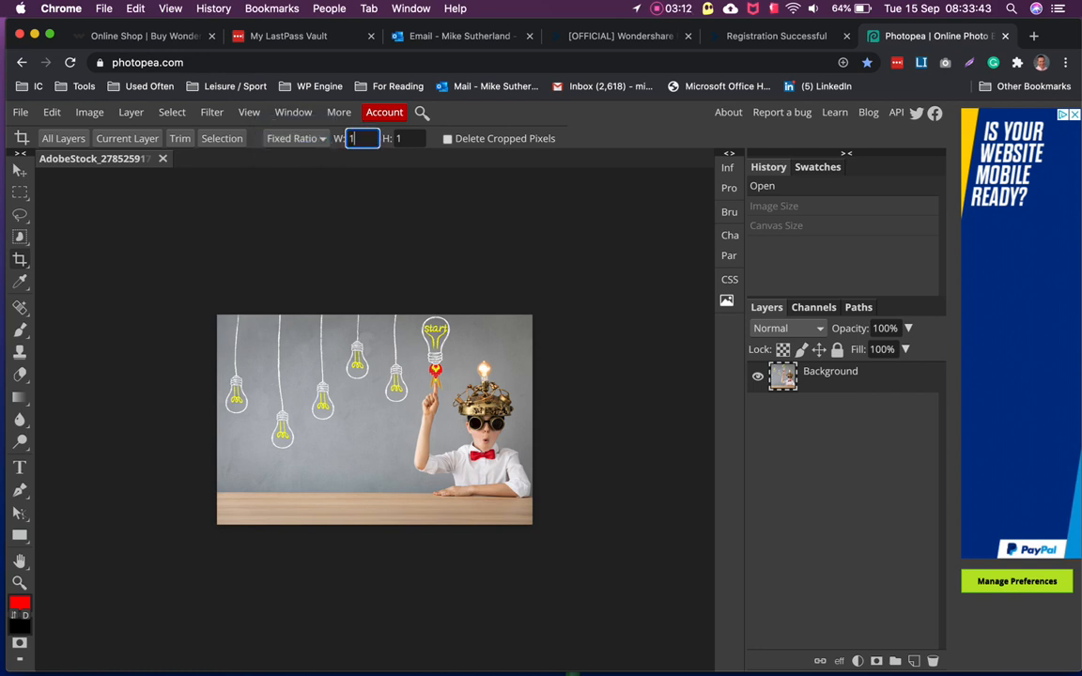
pyautogui.write('6')
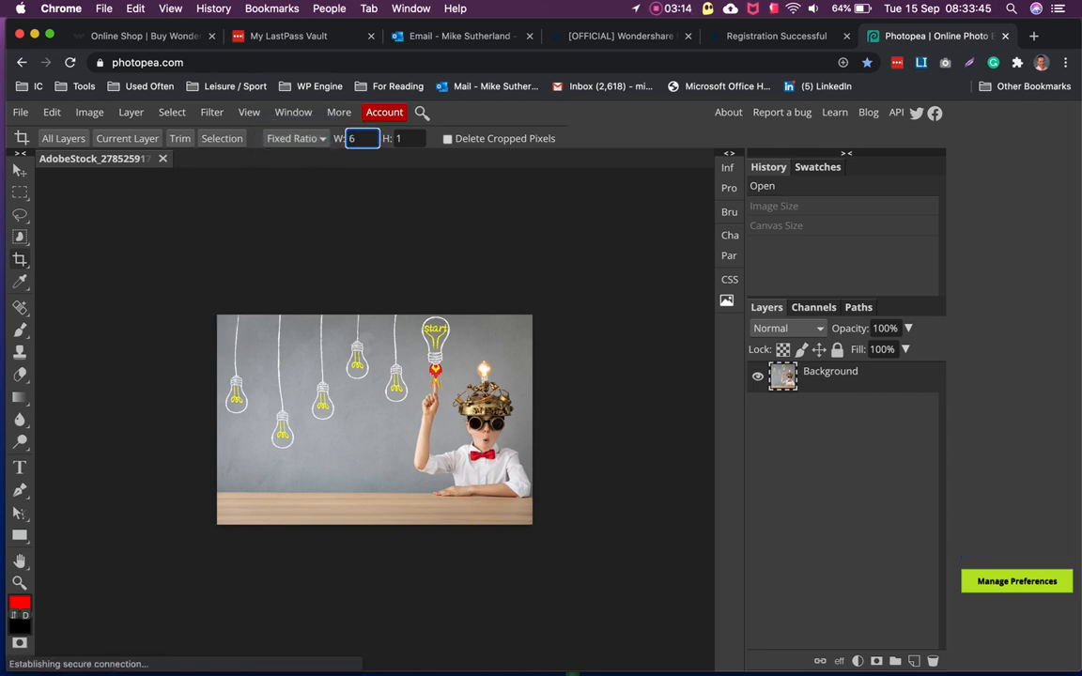
pyautogui.press('Tab')
pyautogui.write('4')
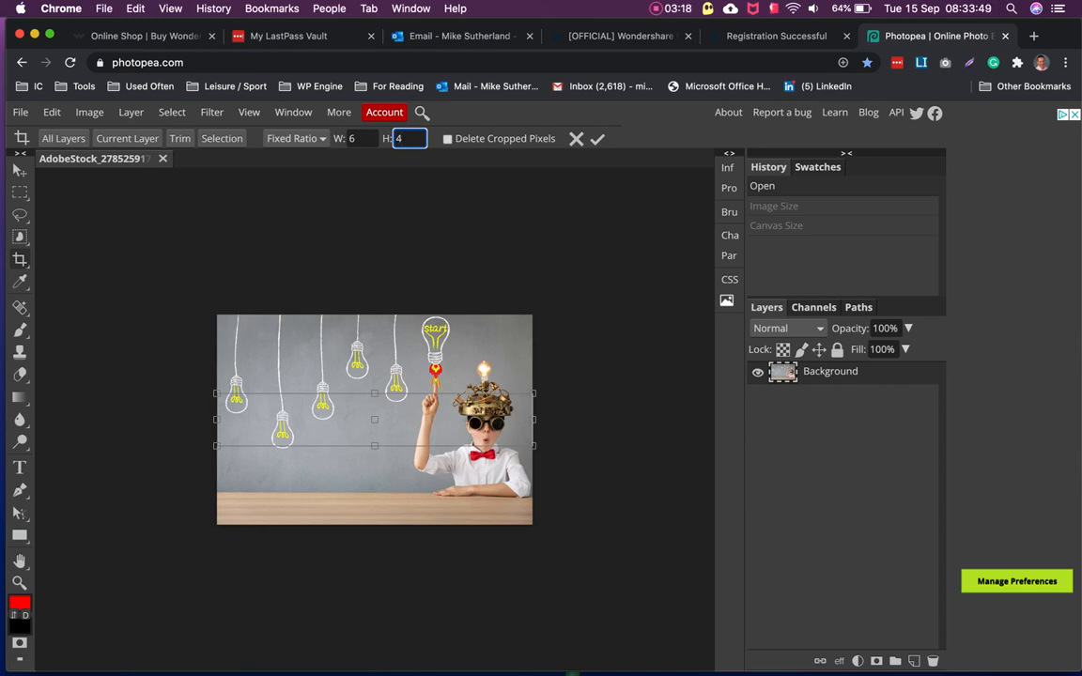
pyautogui.press('Return')
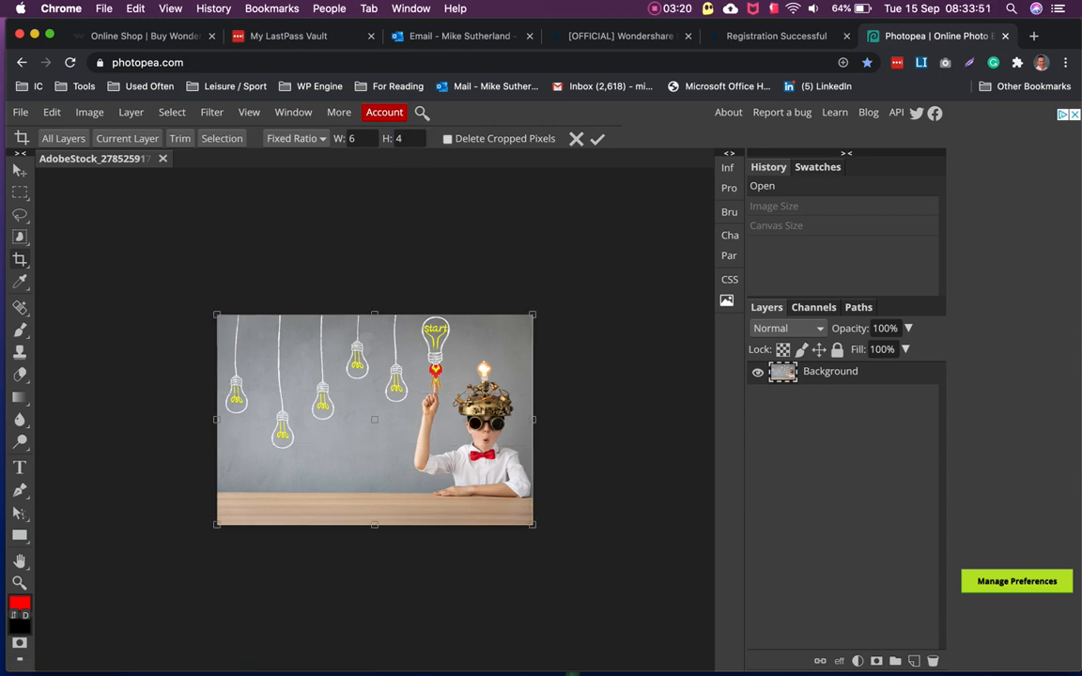
pyautogui.press('Return')
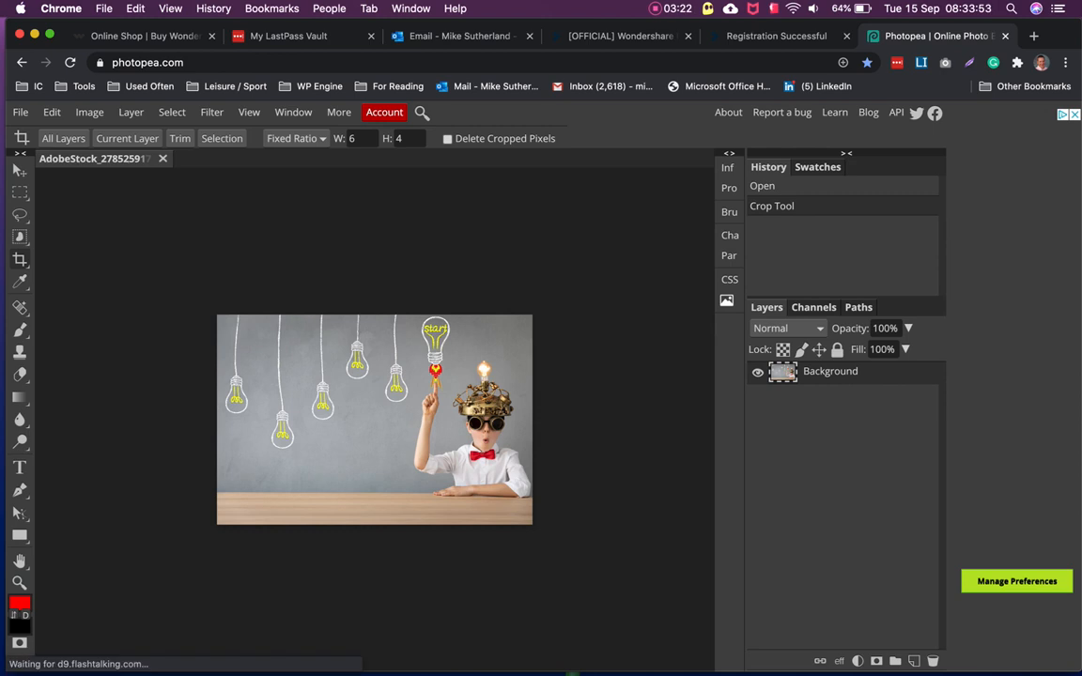
# Step: Crop the photo to a fixed ratio of 6:3 at full width, with the crop frame shifted slightly downward
pyautogui.click(409, 138)
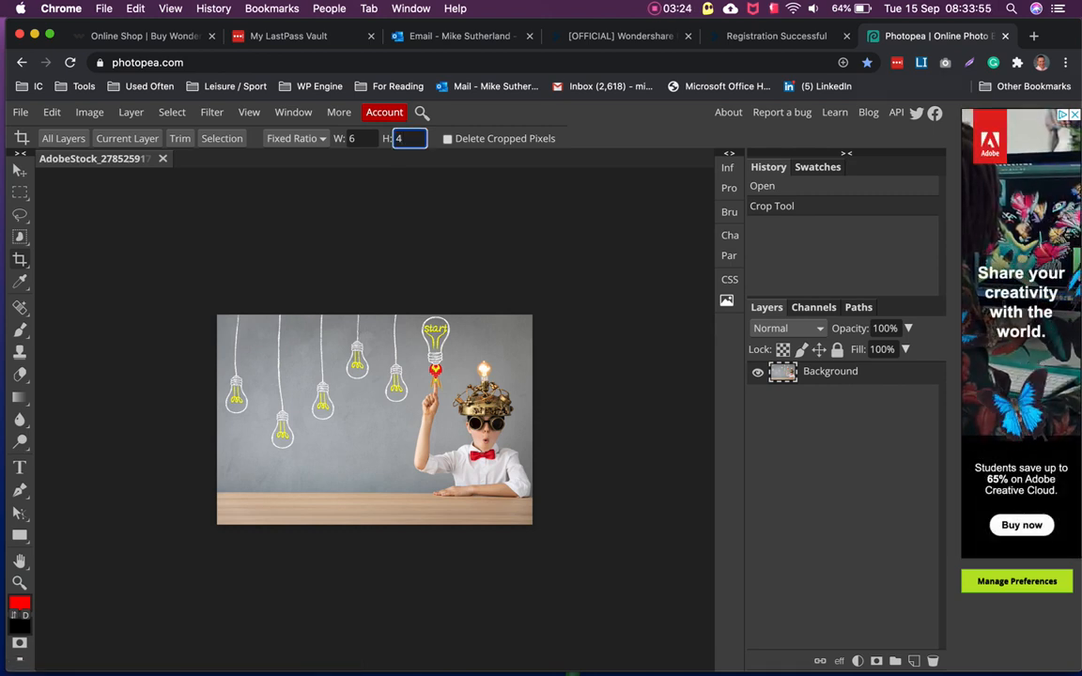
pyautogui.press('BackSpace')
pyautogui.write('3')
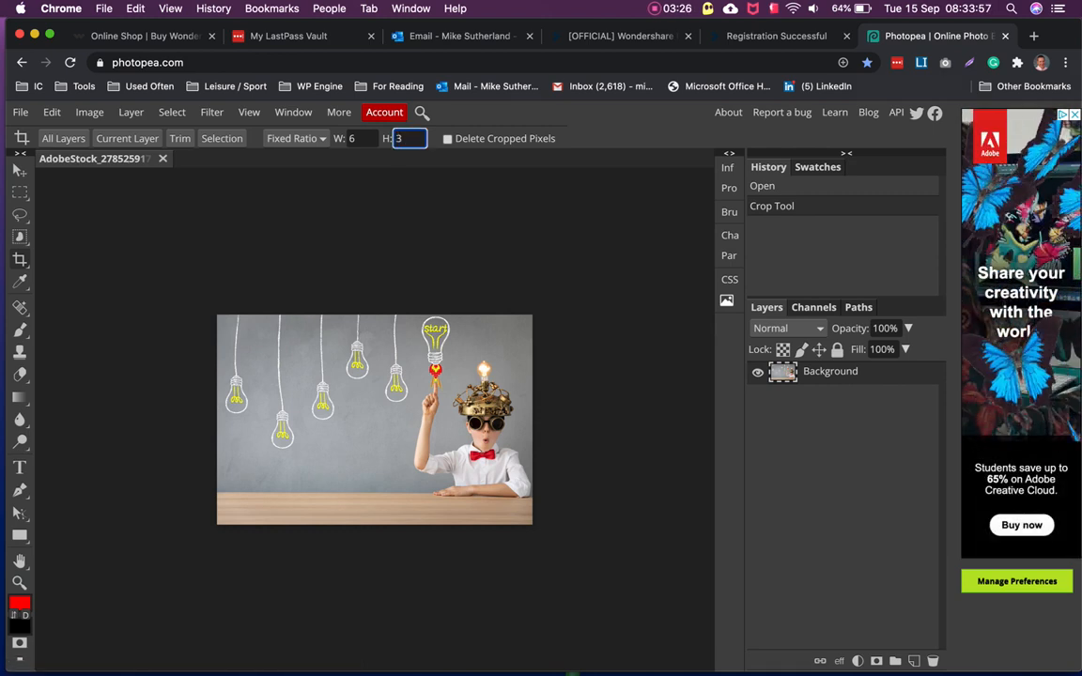
pyautogui.press('Return')
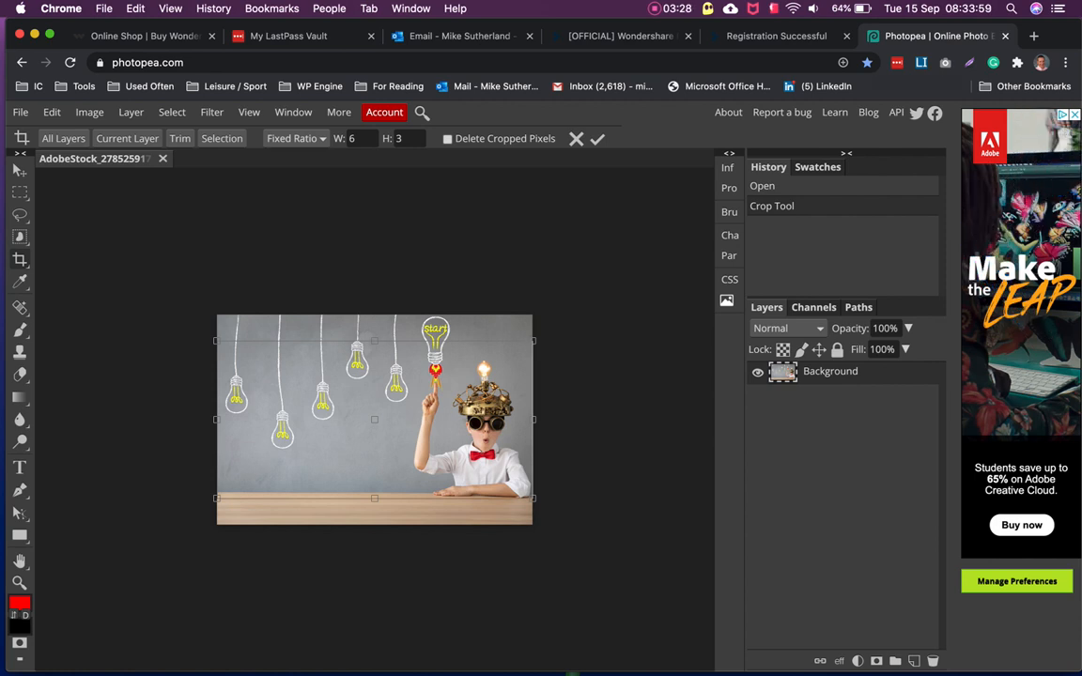
pyautogui.moveTo(375, 419); pyautogui.dragTo(375, 420)
pyautogui.moveTo(375, 423)
pyautogui.mouseDown()
pyautogui.moveTo(376, 397)
pyautogui.moveTo(376, 427)
pyautogui.mouseUp()
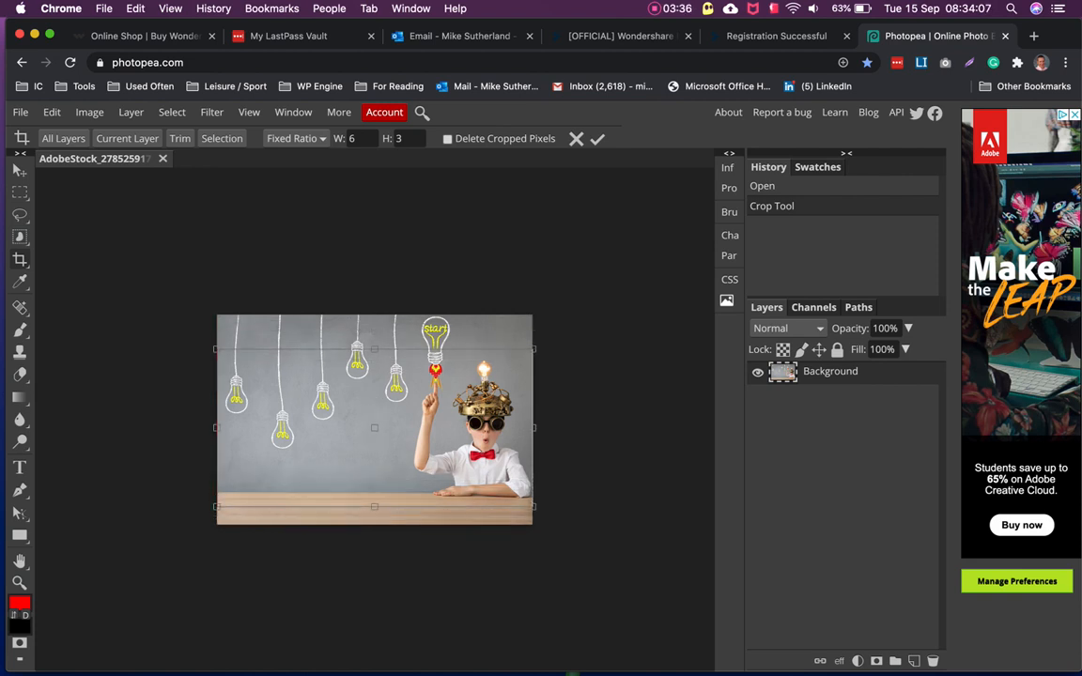
pyautogui.click(597, 138)
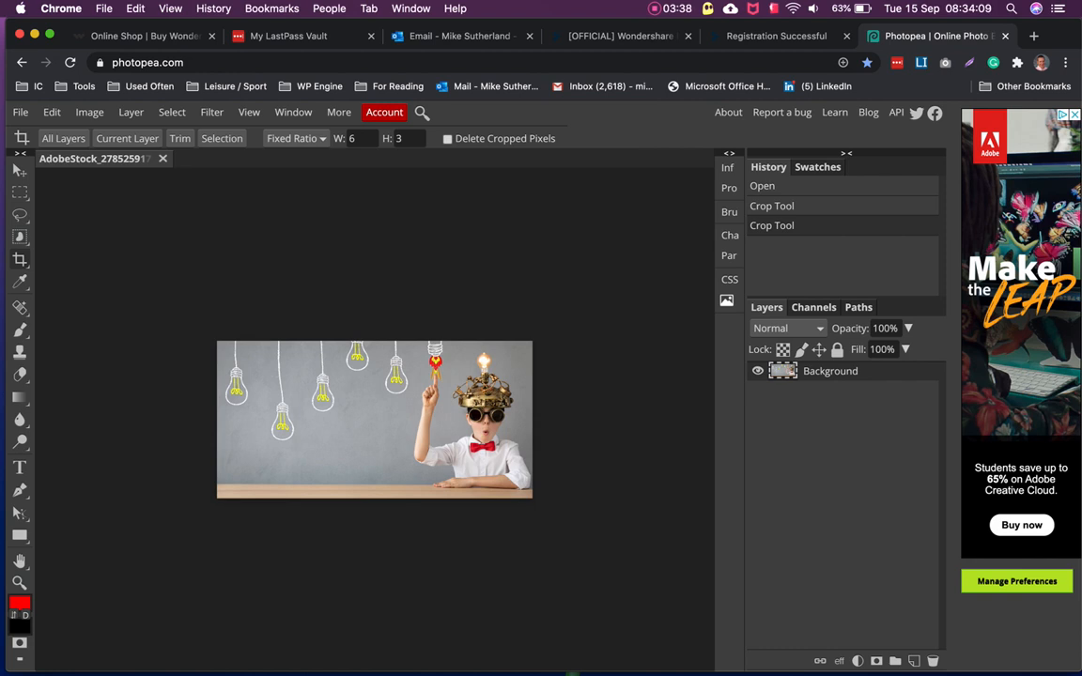
# Step: Revert the image to its originally opened state, discarding both crops
pyautogui.moveTo(465, 238); pyautogui.dragTo(322, 309)
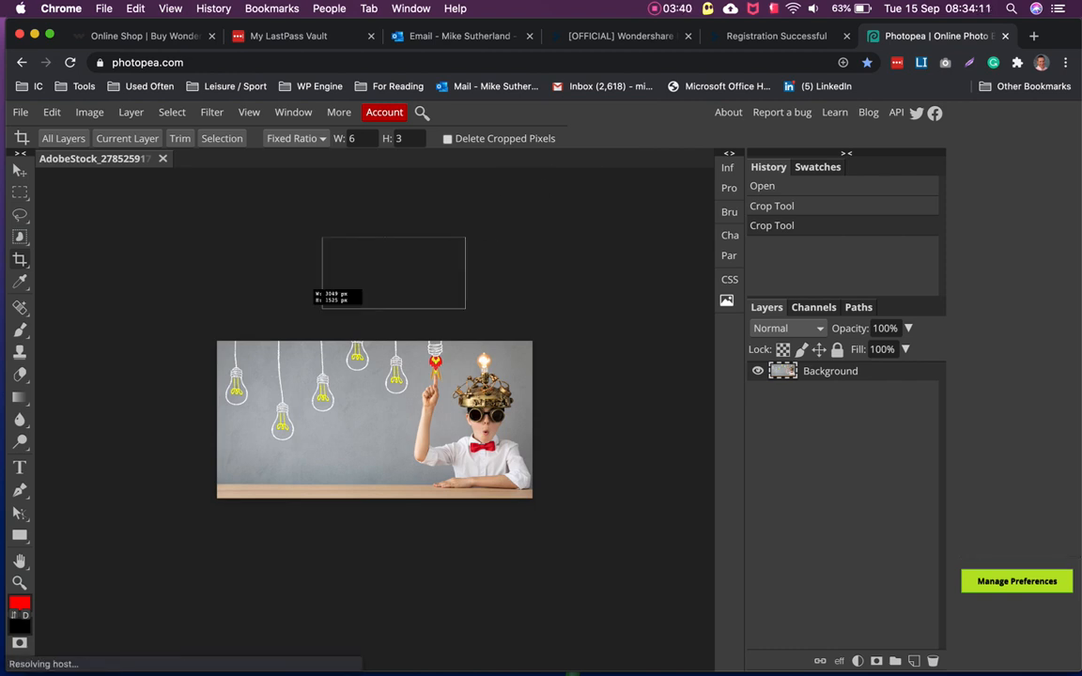
pyautogui.click(764, 188)
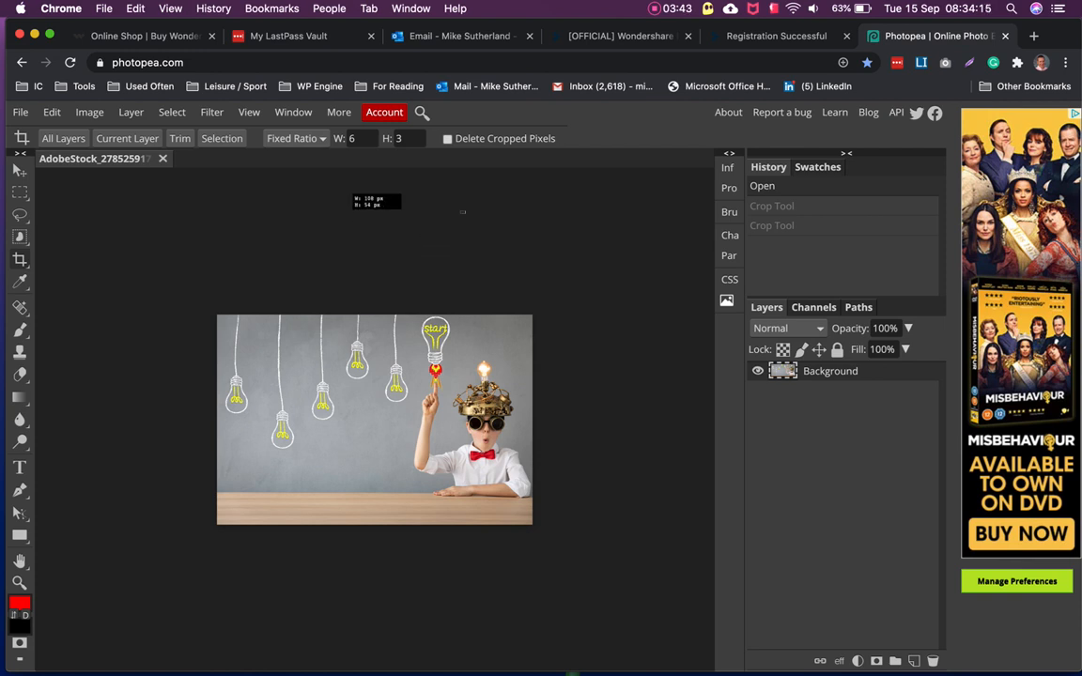
# Step: Crop the photo to a fixed ratio of 2:3, framing the boy and the "start" light bulb at nearly full image height
pyautogui.click(360, 138)
pyautogui.write('2')
pyautogui.press('Return')
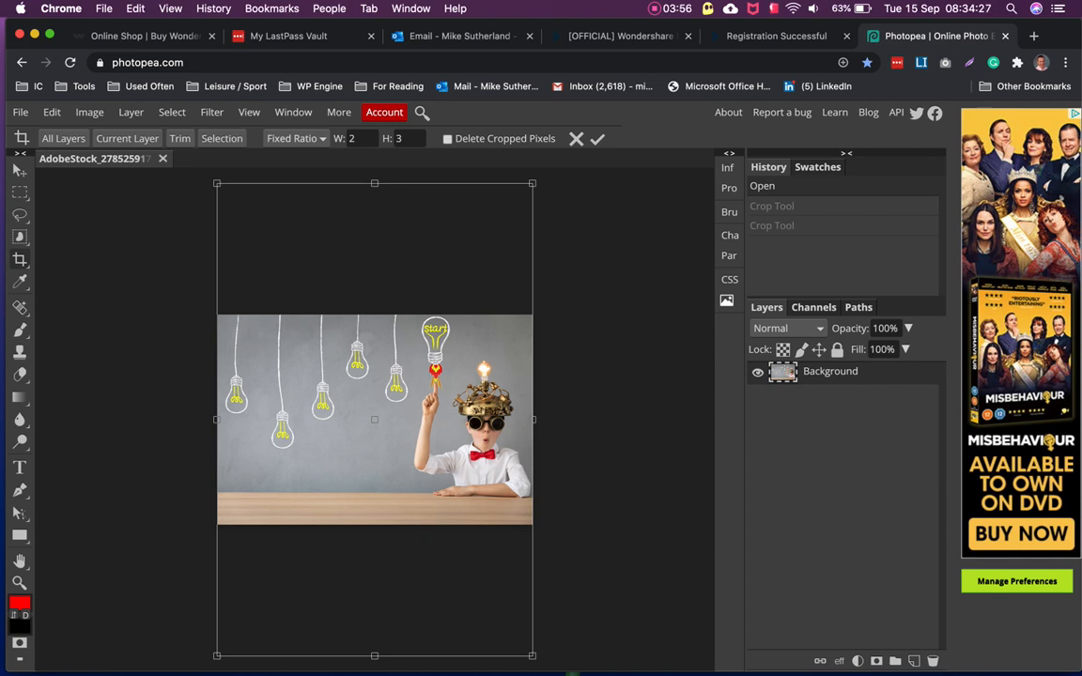
pyautogui.moveTo(532, 183); pyautogui.dragTo(360, 442)
pyautogui.moveTo(315, 497); pyautogui.dragTo(487, 370)
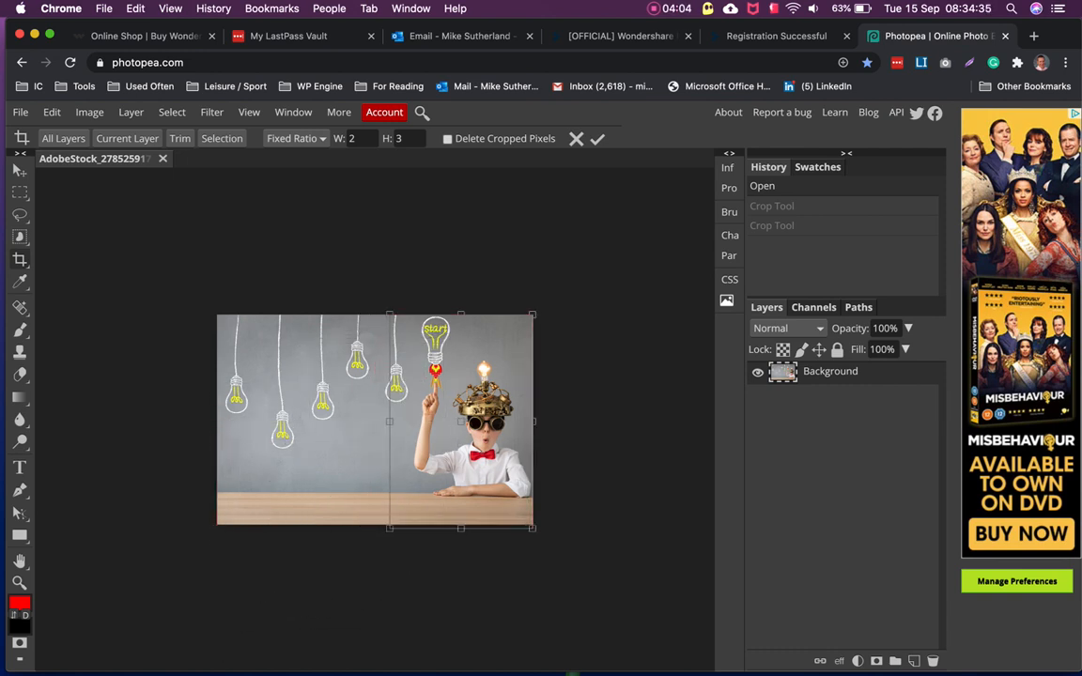
pyautogui.moveTo(390, 529); pyautogui.dragTo(395, 519)
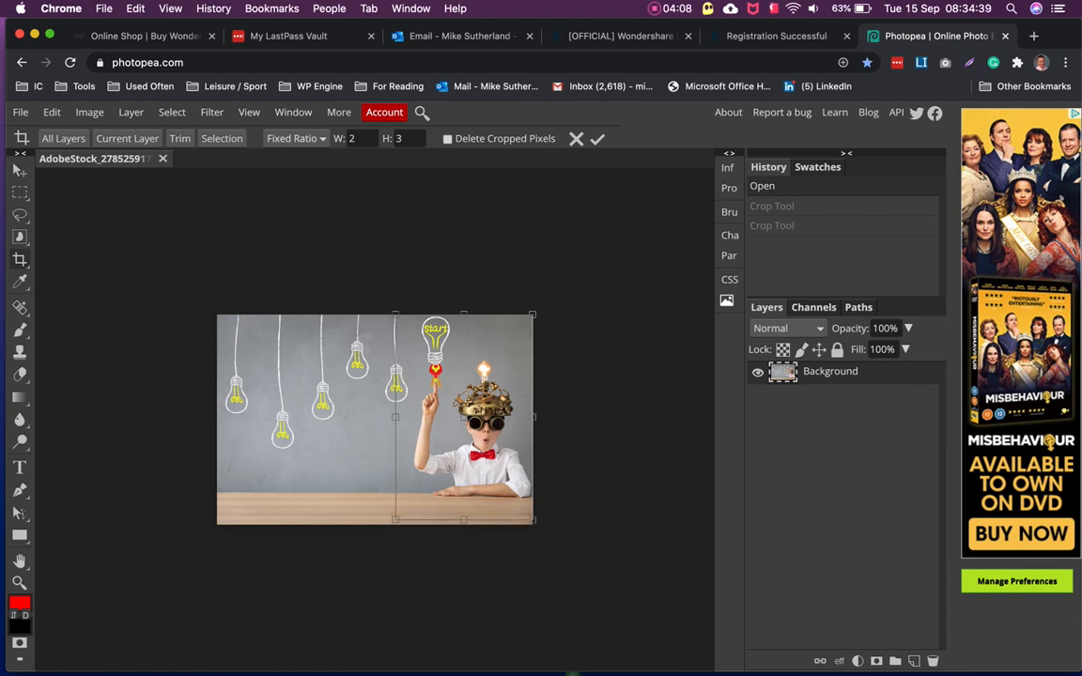
pyautogui.press('Return')
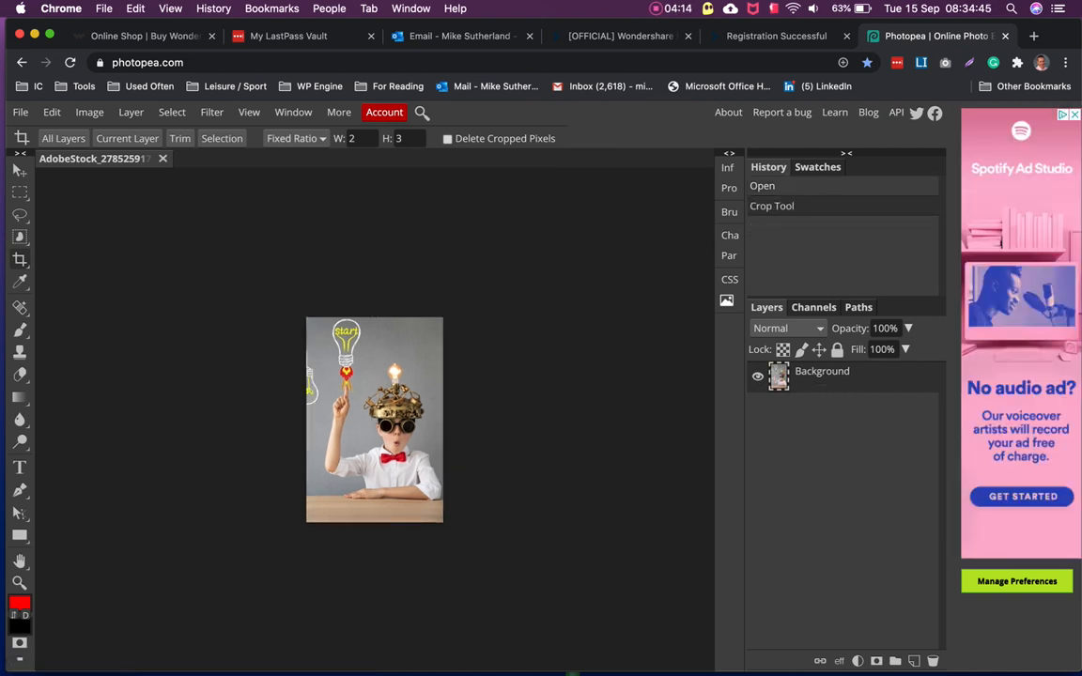
# Step: Undo the 2:3 crop
pyautogui.moveTo(545, 193); pyautogui.dragTo(670, 213)
pyautogui.press('super+z')
pyautogui.moveTo(468, 207); pyautogui.dragTo(479, 226)
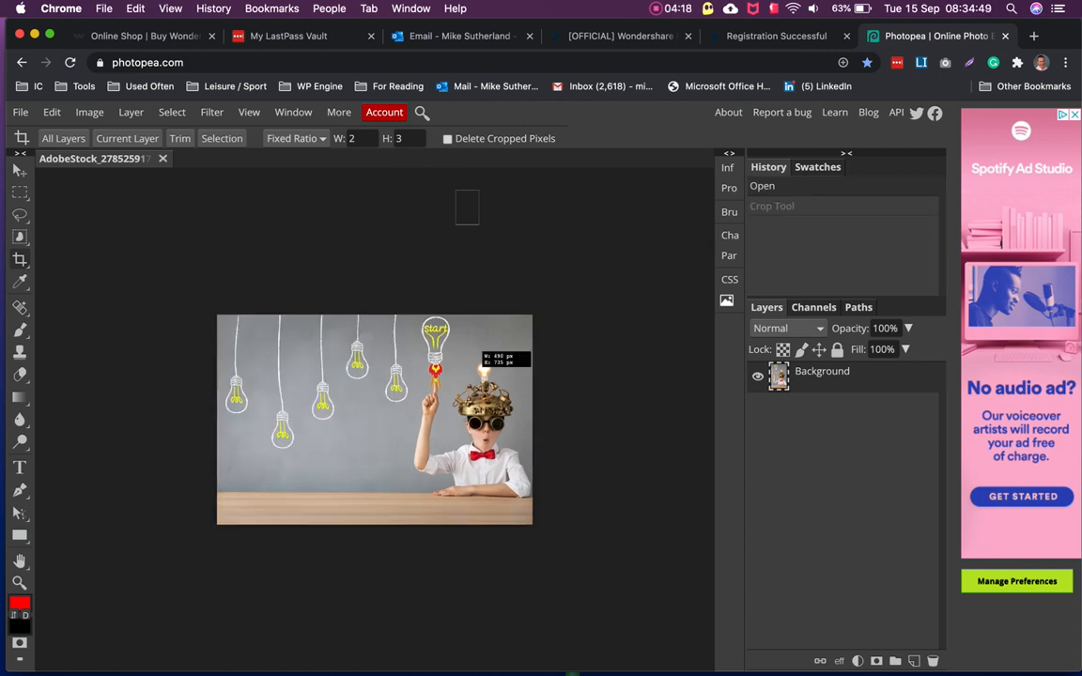
pyautogui.moveTo(482, 355); pyautogui.dragTo(495, 279)
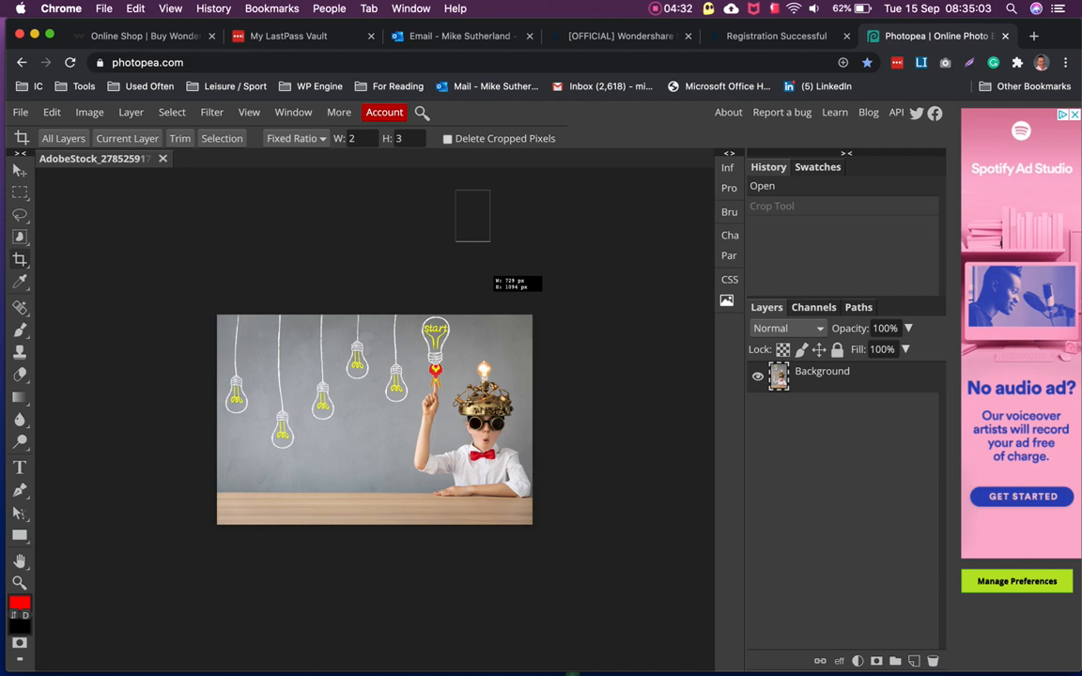
pyautogui.moveTo(487, 263); pyautogui.dragTo(459, 241)
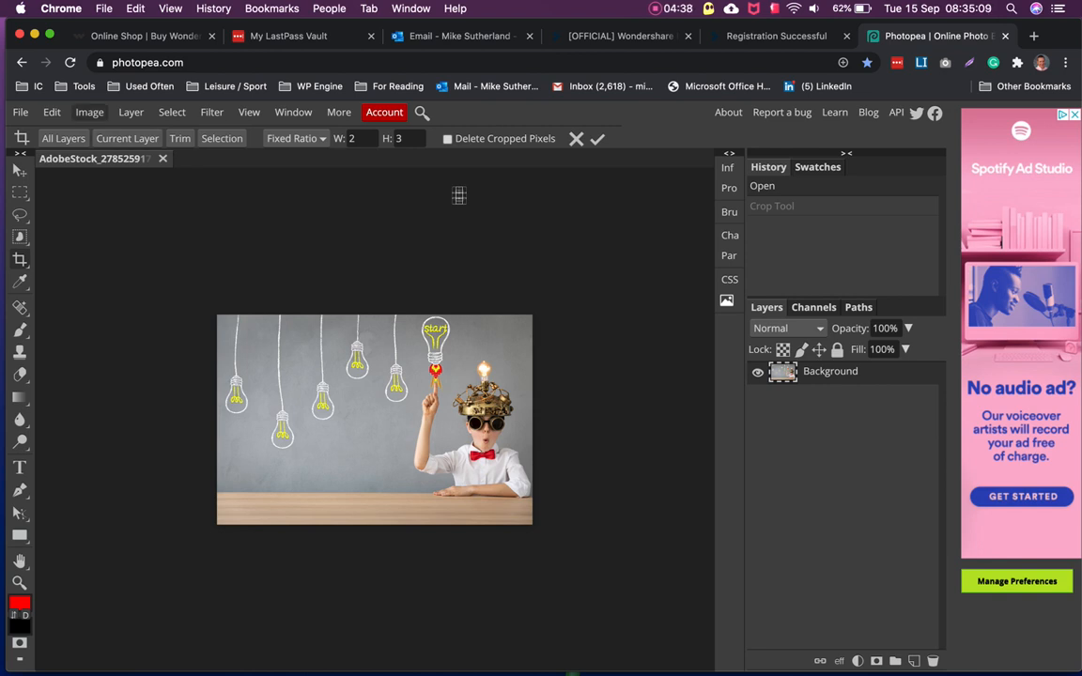
# Step: Resize the image to 800 px wide and 400 px high with the width and height proportions unlinked
pyautogui.click(90, 112)
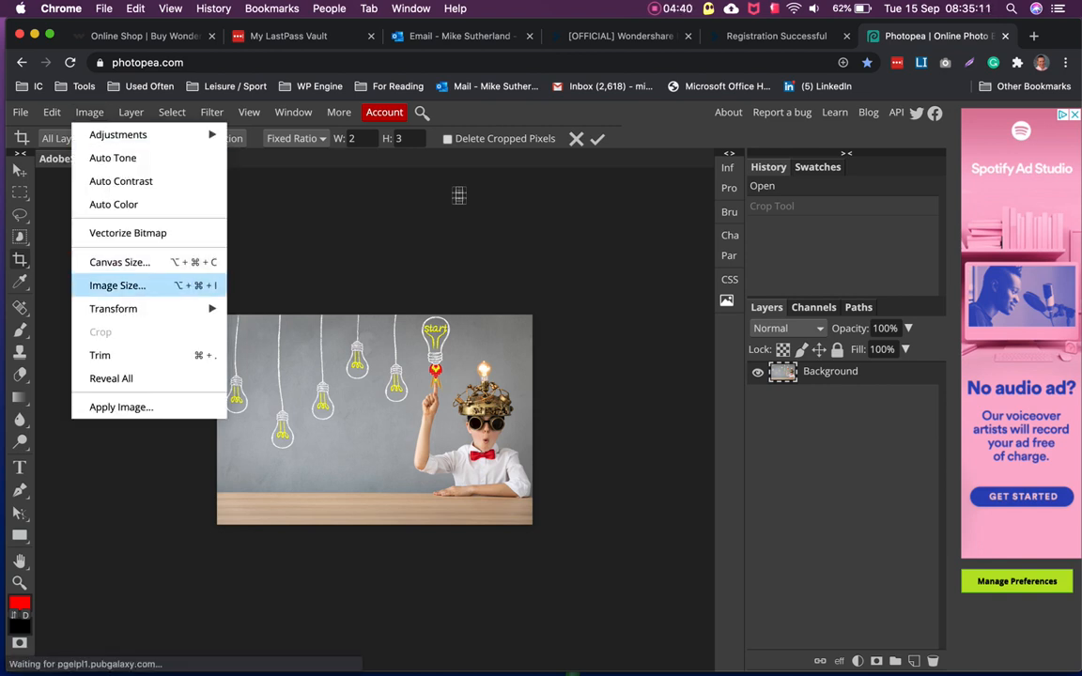
pyautogui.click(117, 286)
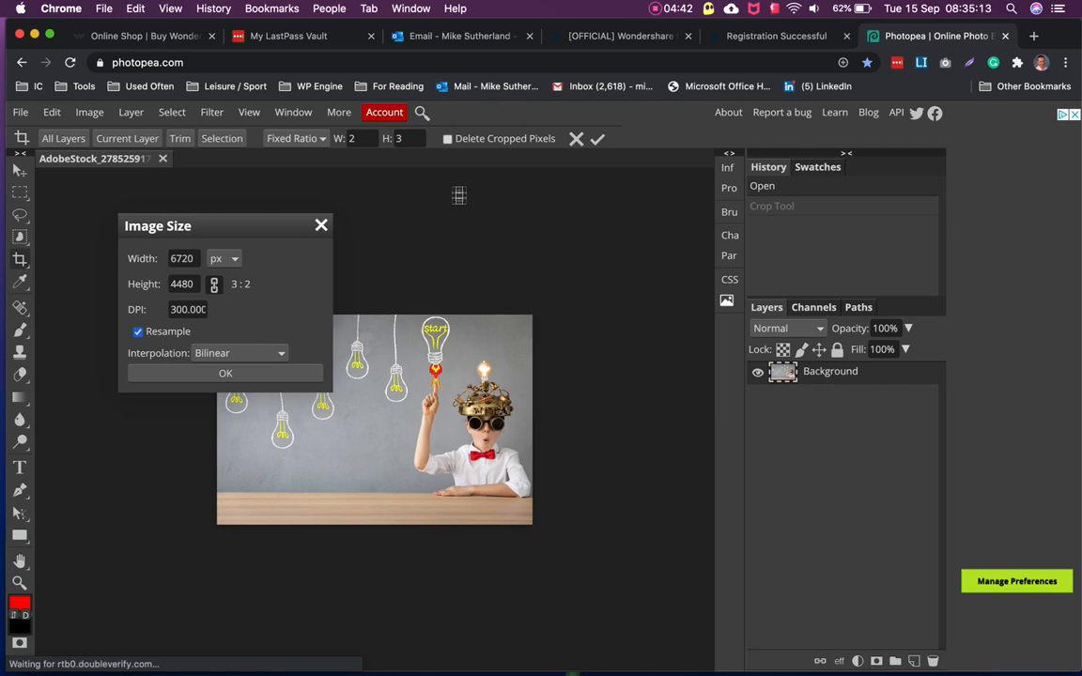
pyautogui.press('Tab')
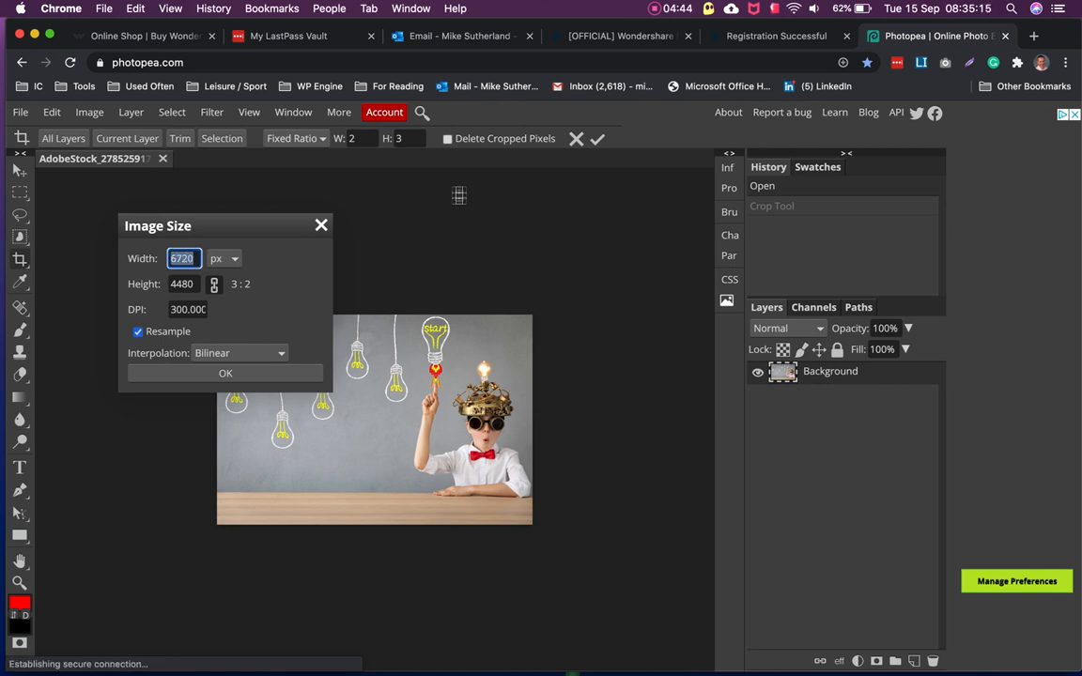
pyautogui.write('80')
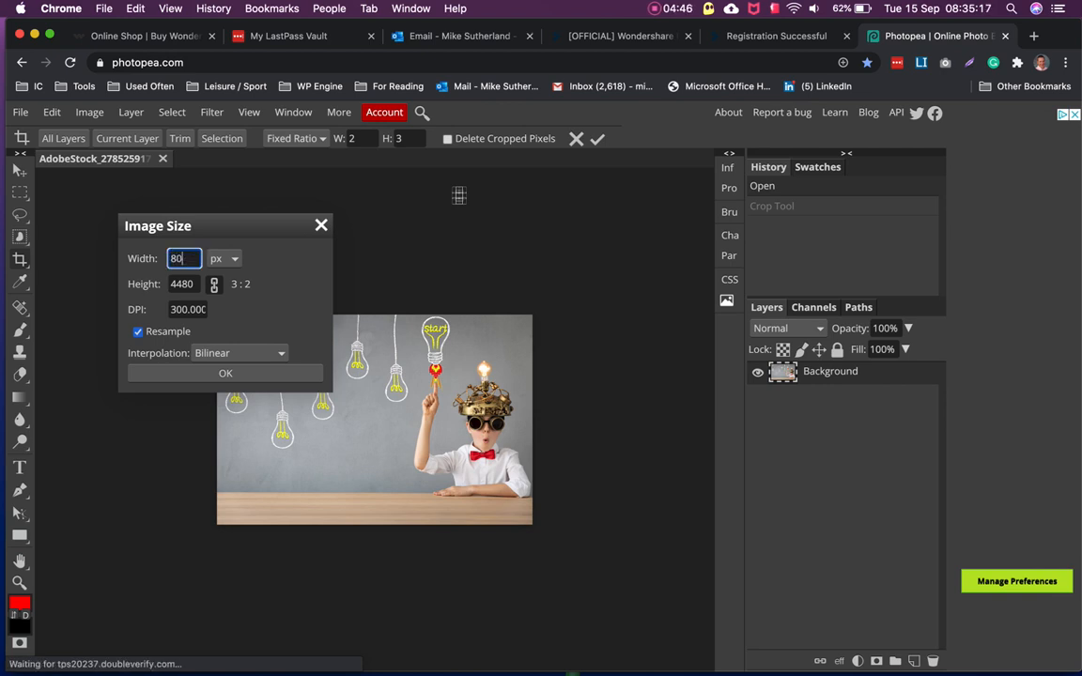
pyautogui.write('0')
pyautogui.press('Tab')
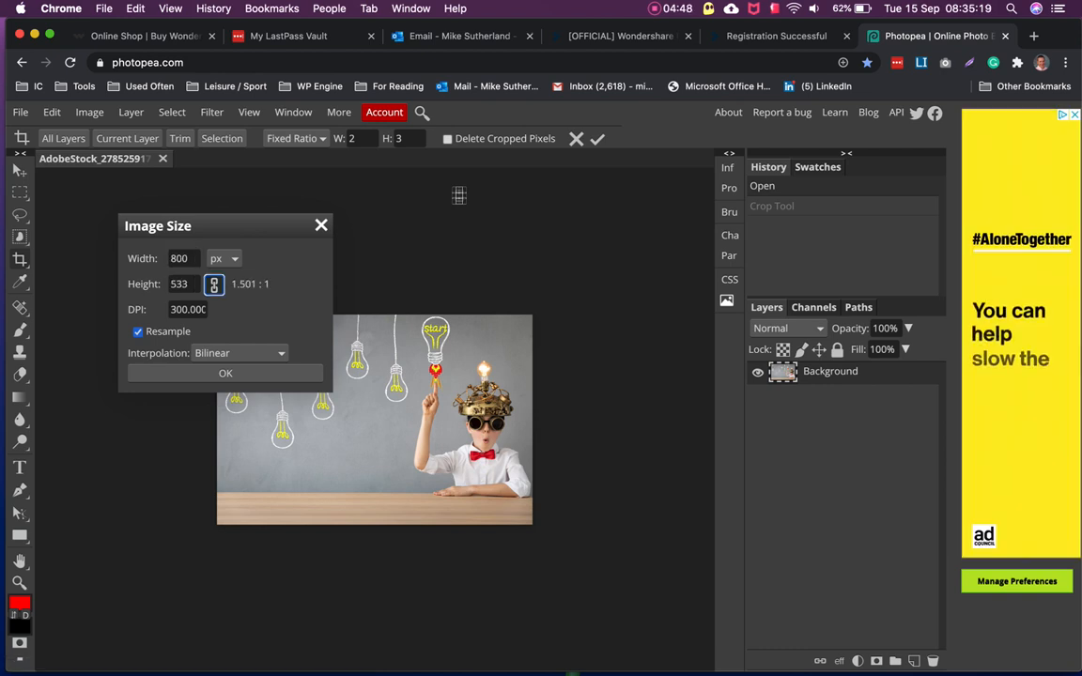
pyautogui.hotkey('shift', 'Tab')
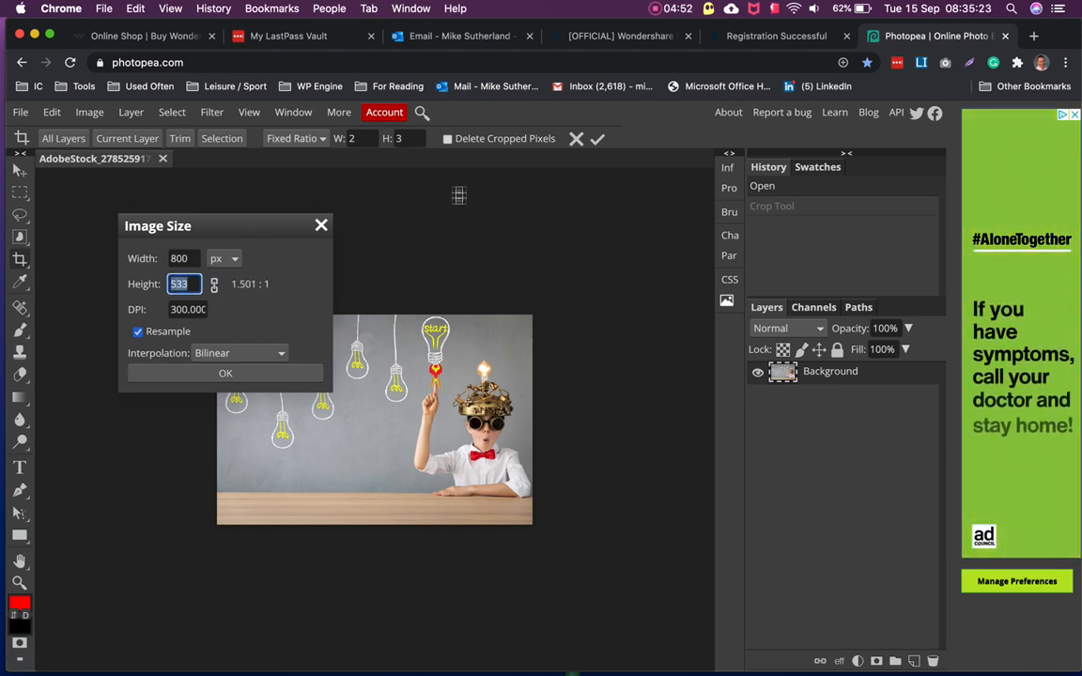
pyautogui.write('400')
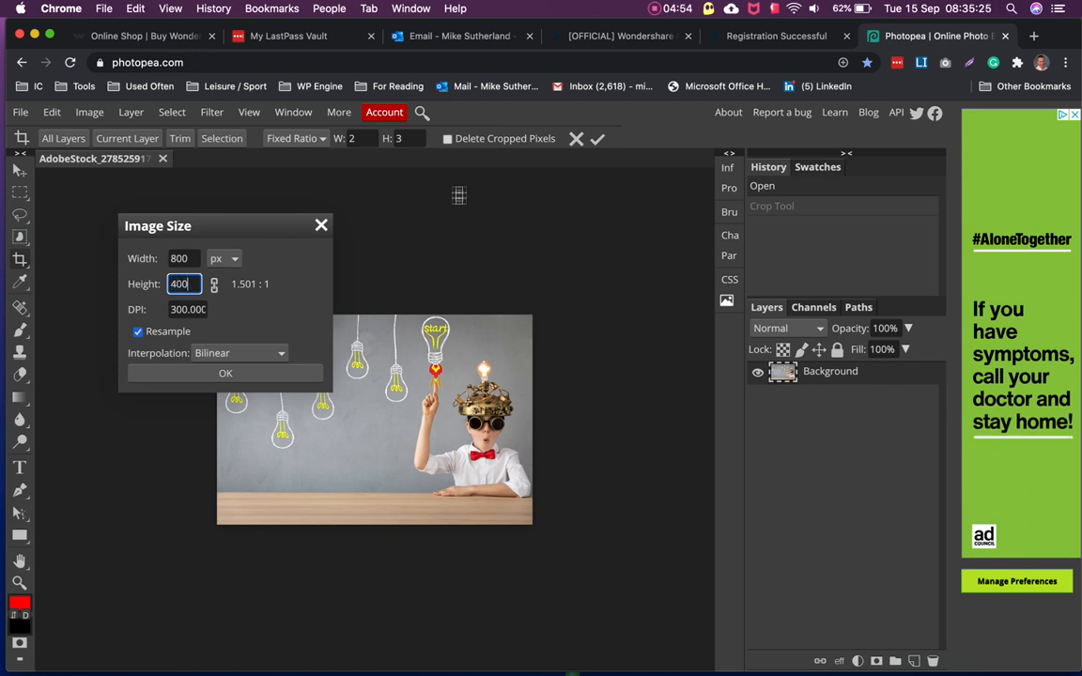
pyautogui.press('Return')
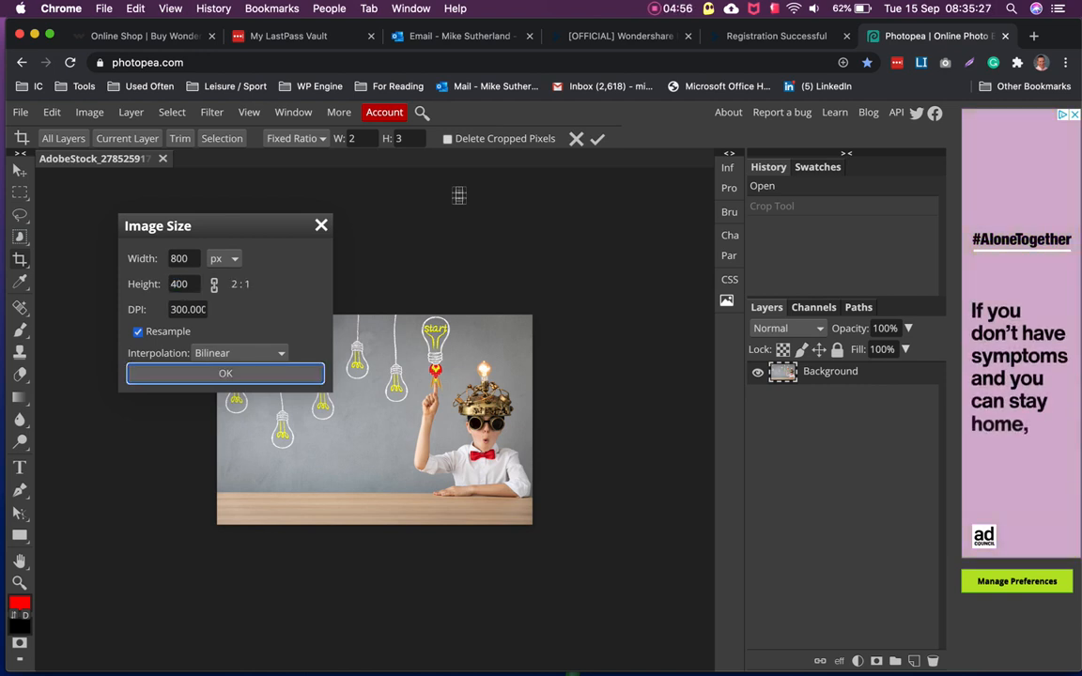
# Step: Undo the image resize and fit the whole photo in the view
pyautogui.press('super+plus')
pyautogui.press('super+plus')
pyautogui.press('super+plus')
pyautogui.press('super+plus')
pyautogui.press('super+plus')
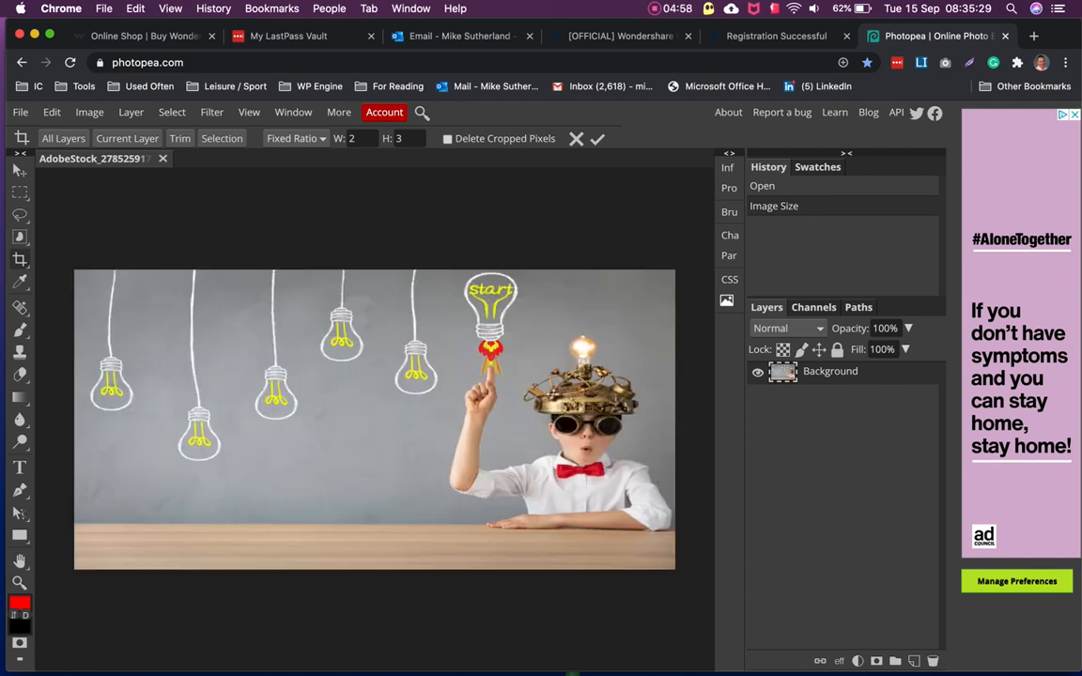
pyautogui.press('super+minus')
pyautogui.press('super+minus')
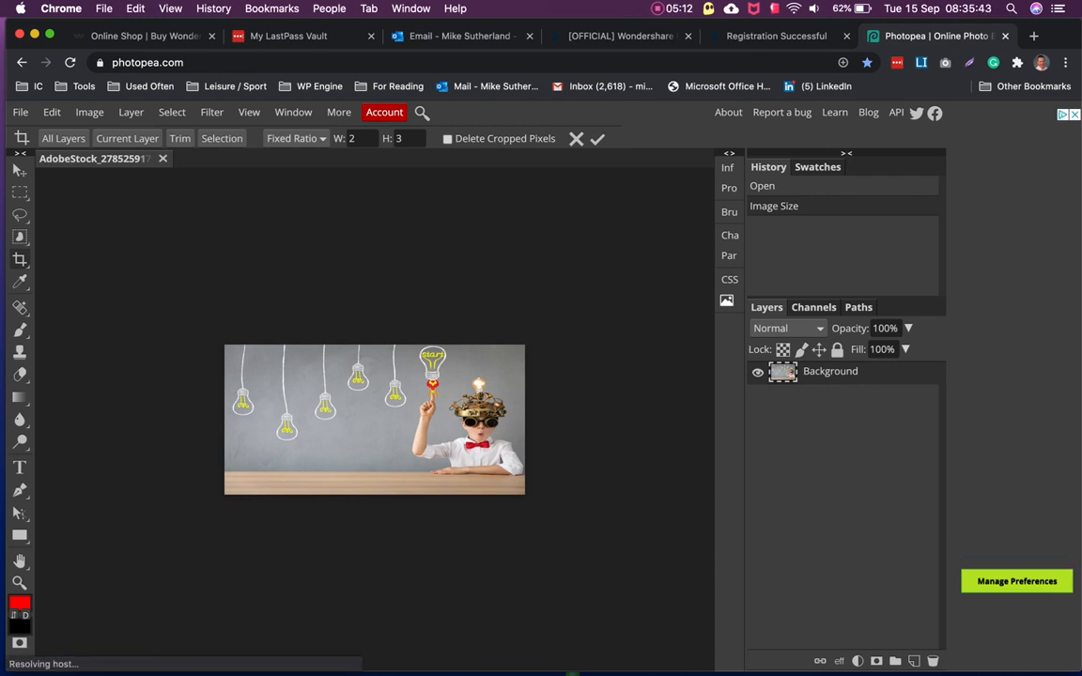
pyautogui.press('super+z')
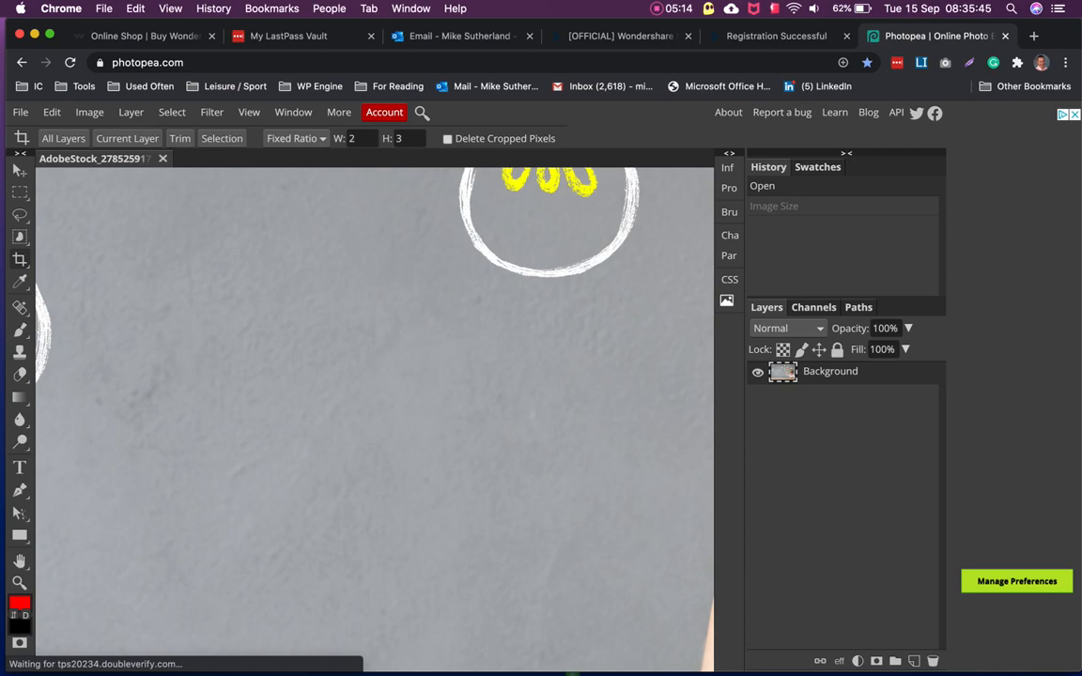
pyautogui.press('super+0')
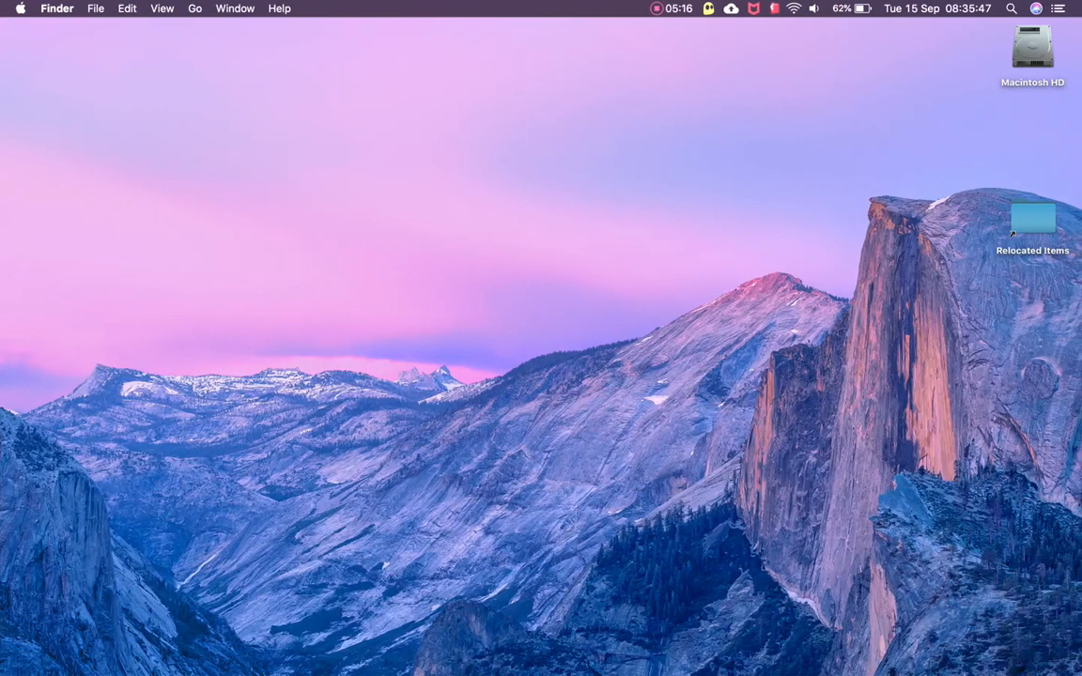
pyautogui.click(655, 9)
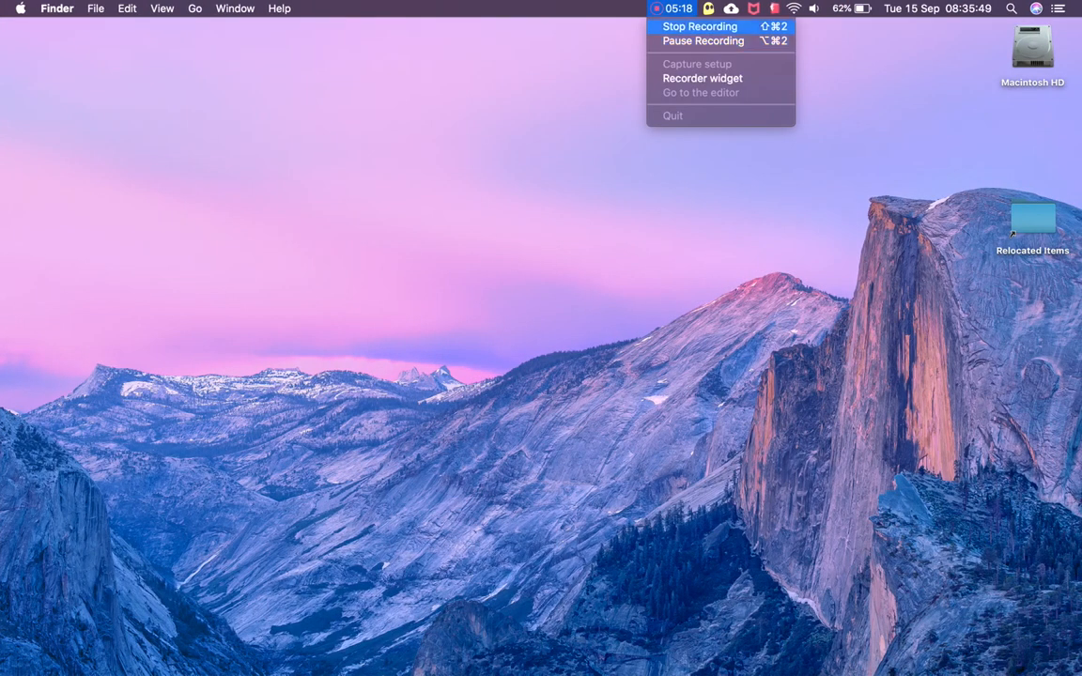